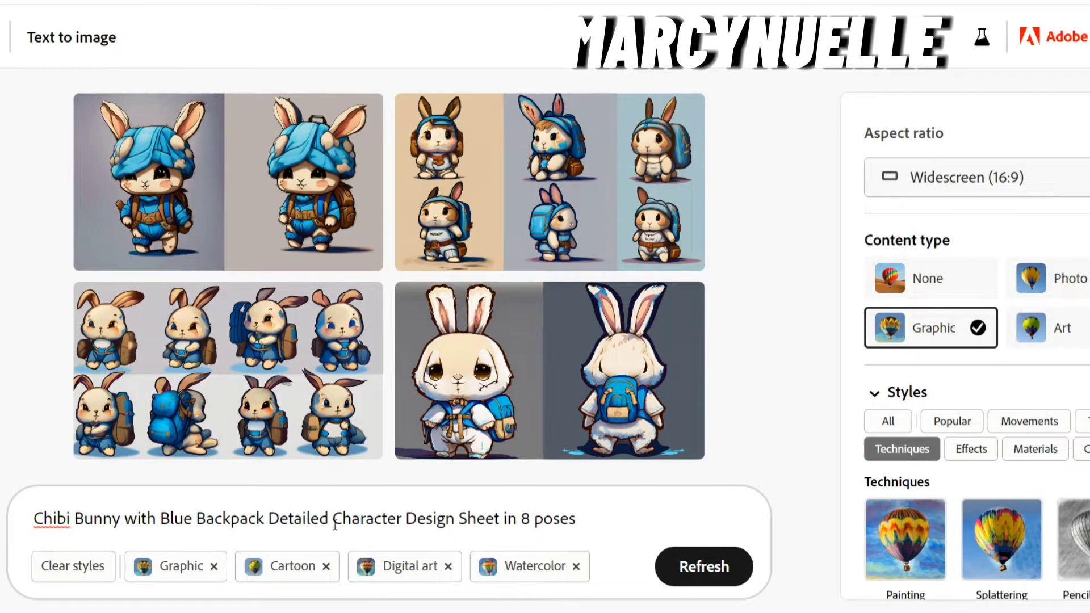
Step: Review the prompt wording by highlighting "Character Design Sheet" and "8 poses", leaving the text as it is
drag(328, 519, 503, 518)
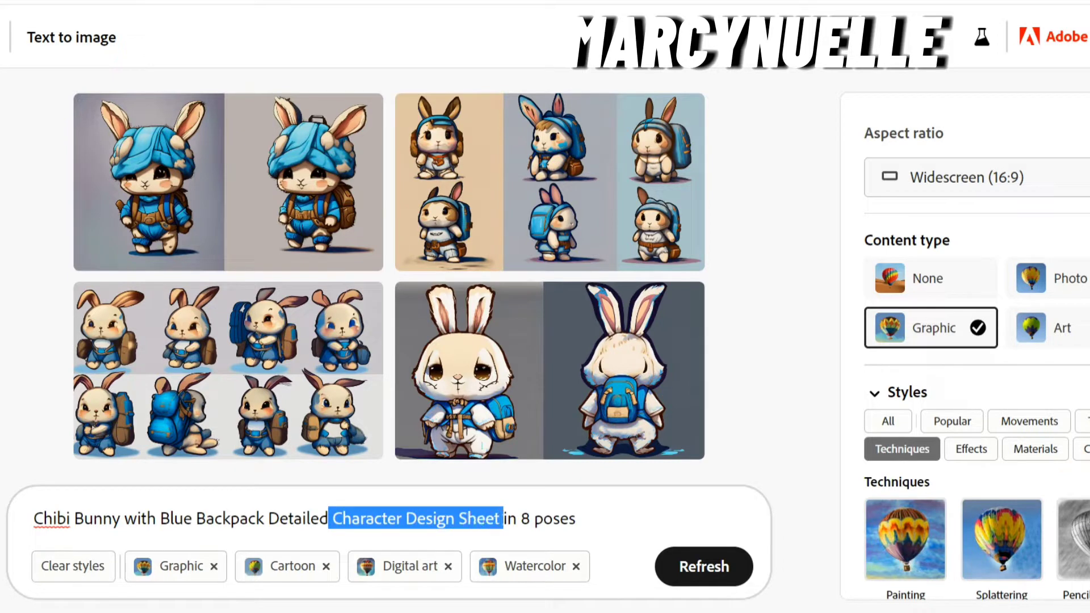
click(22, 435)
drag(520, 518, 575, 518)
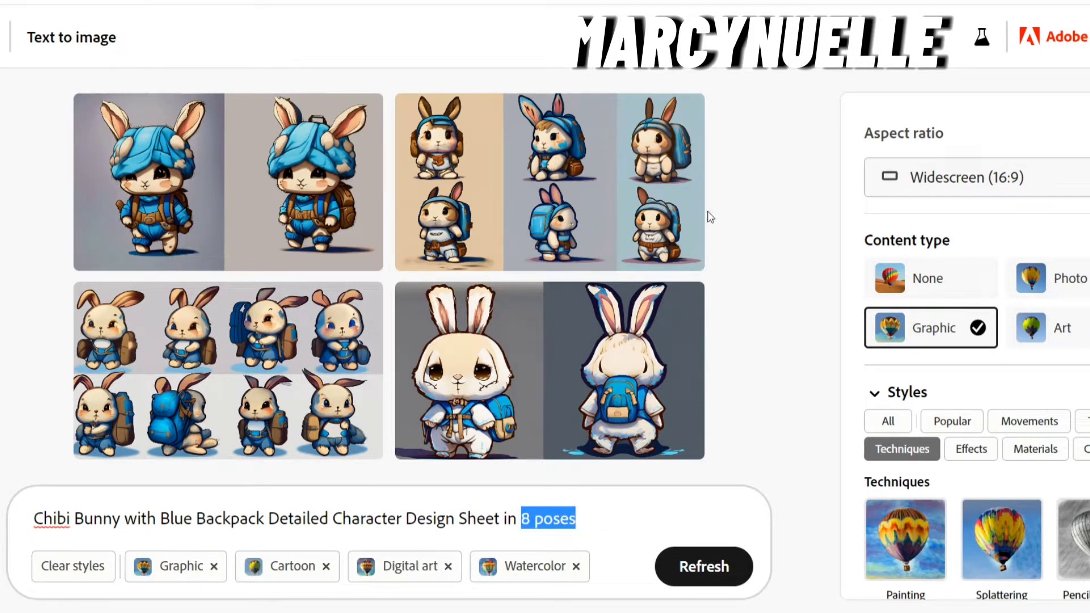
click(758, 367)
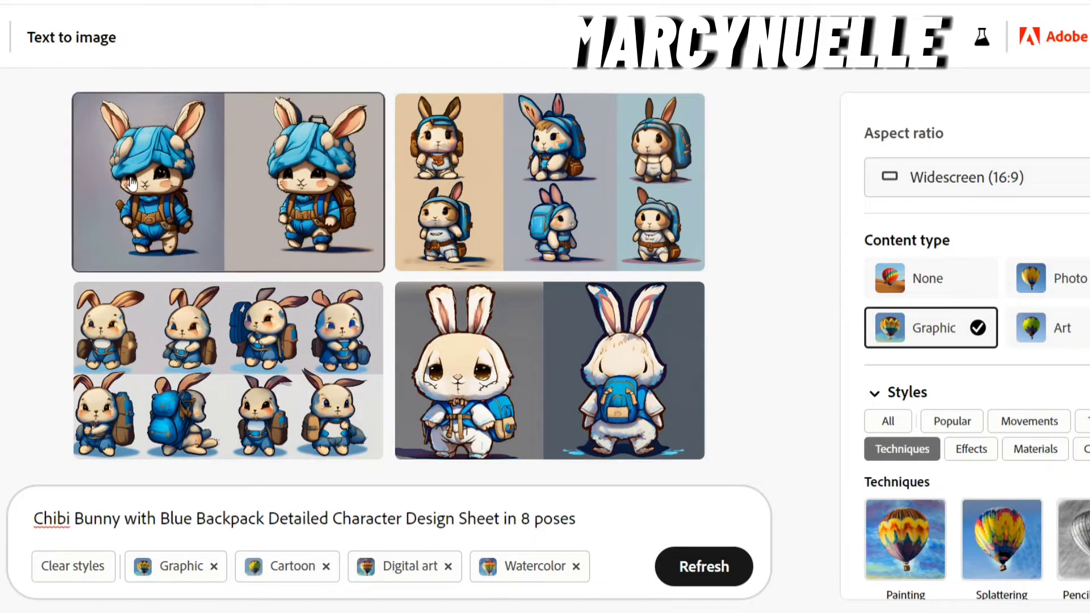
Step: View each of the four generated bunny images at full size, then return to the results grid
click(190, 176)
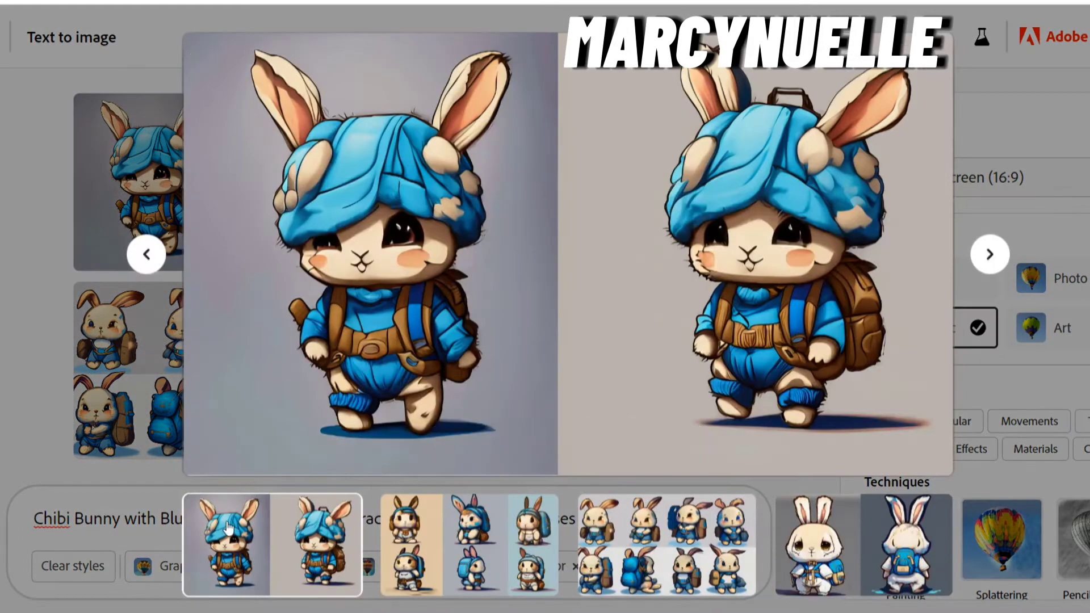
click(458, 554)
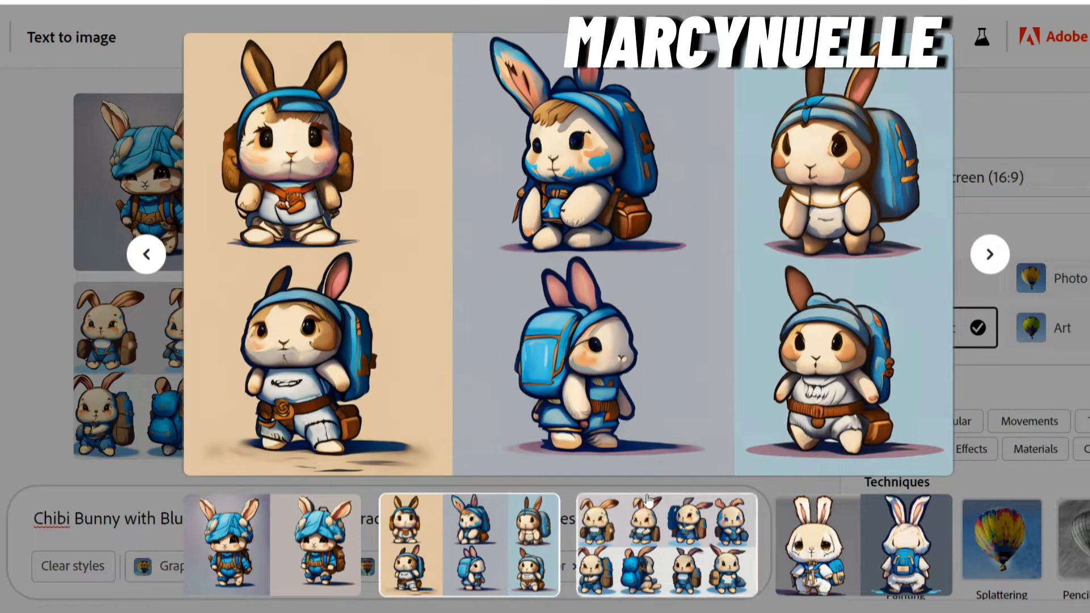
click(663, 548)
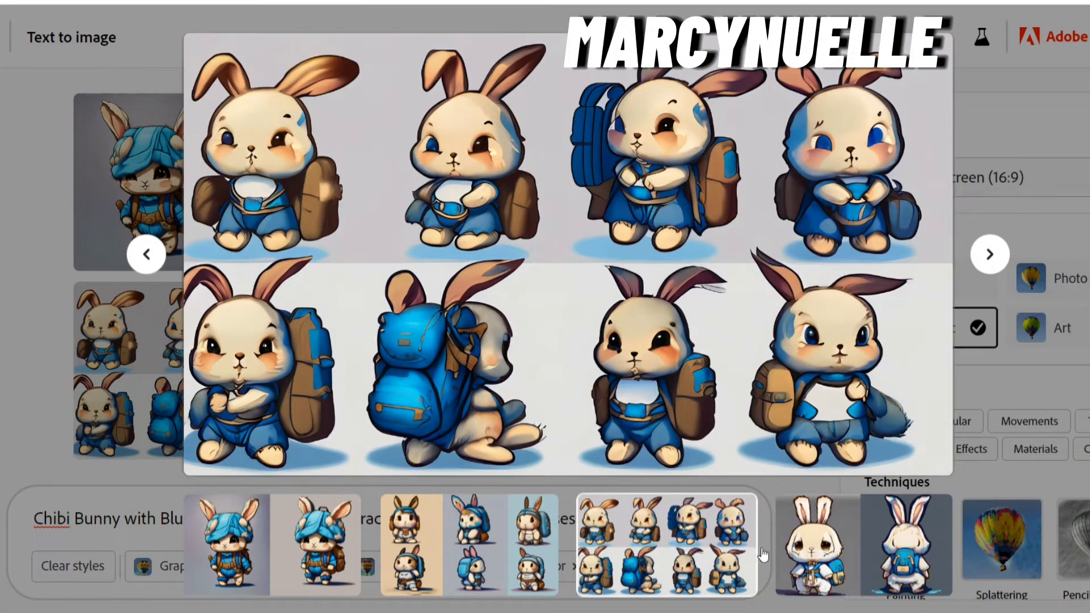
click(827, 551)
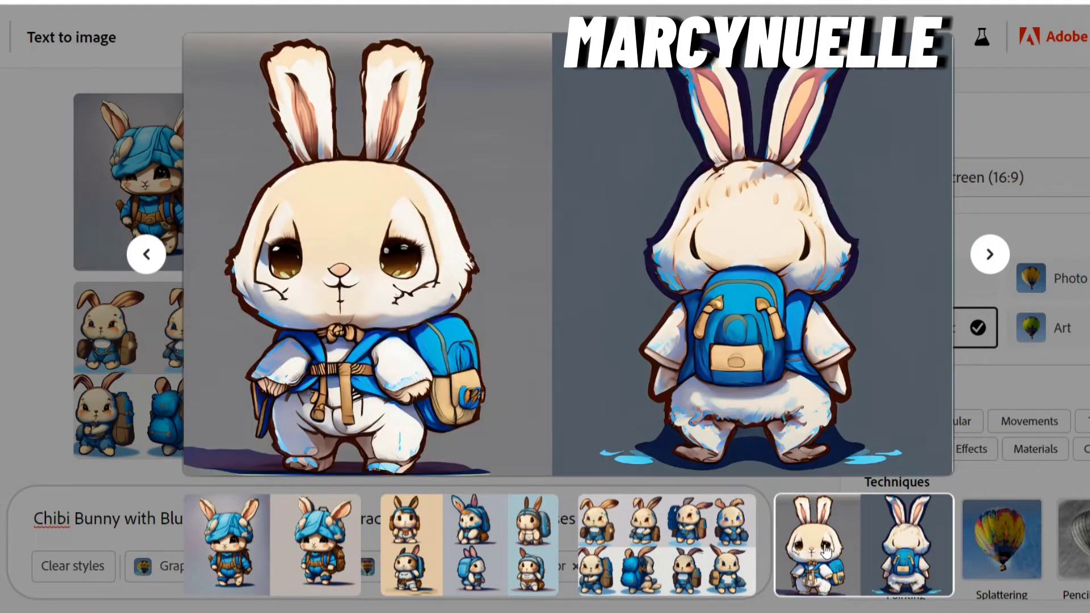
key(Escape)
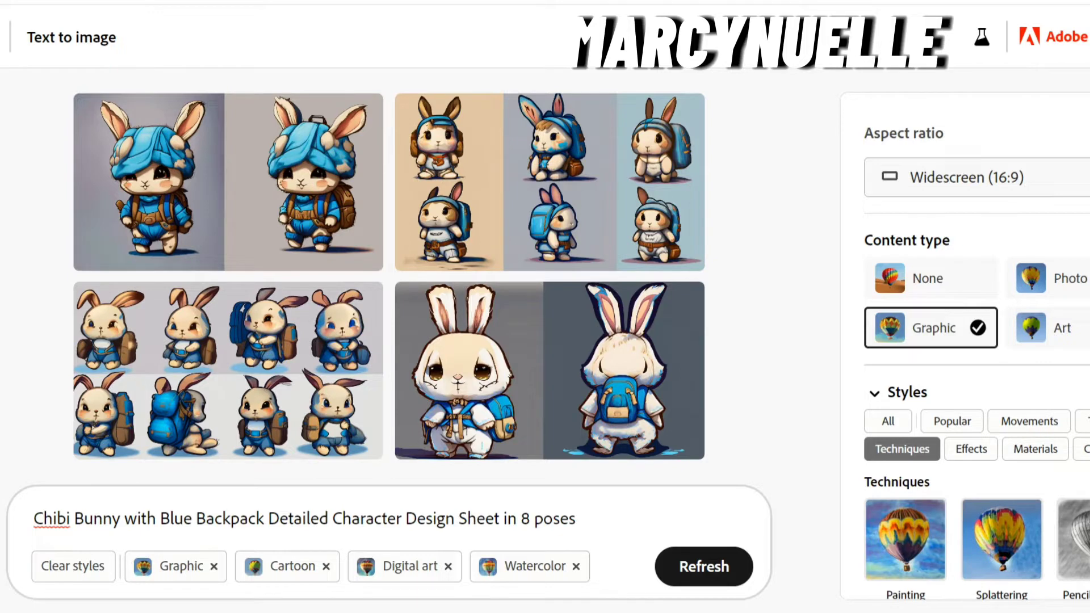
Step: Generate two rounds of variations similar to the eight-pose bunny sheet with blue and brown backpacks
mouse_move(88, 354)
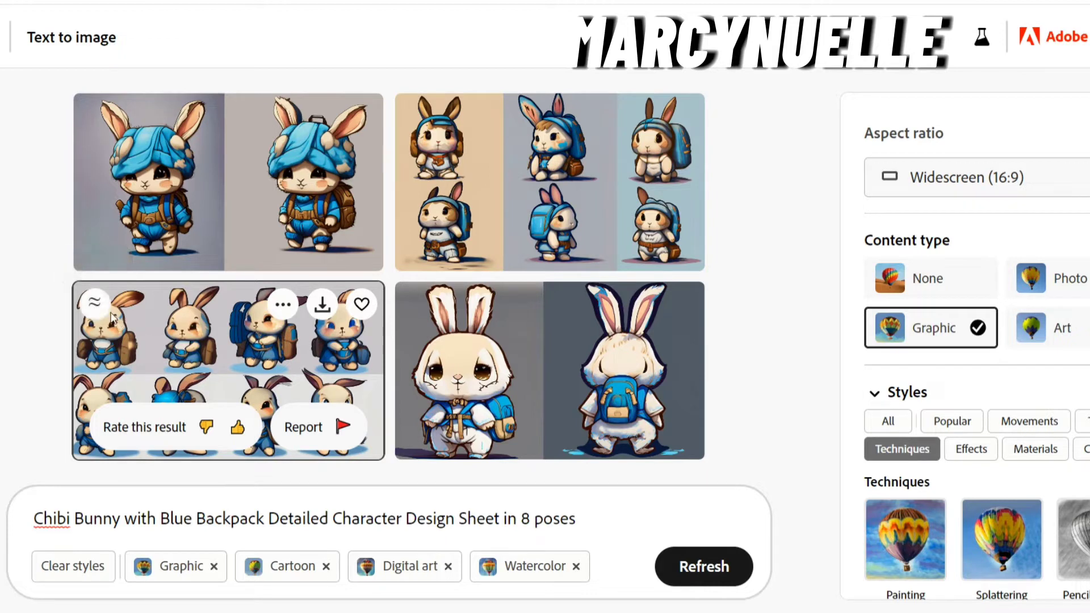
mouse_move(174, 187)
mouse_move(178, 344)
click(96, 307)
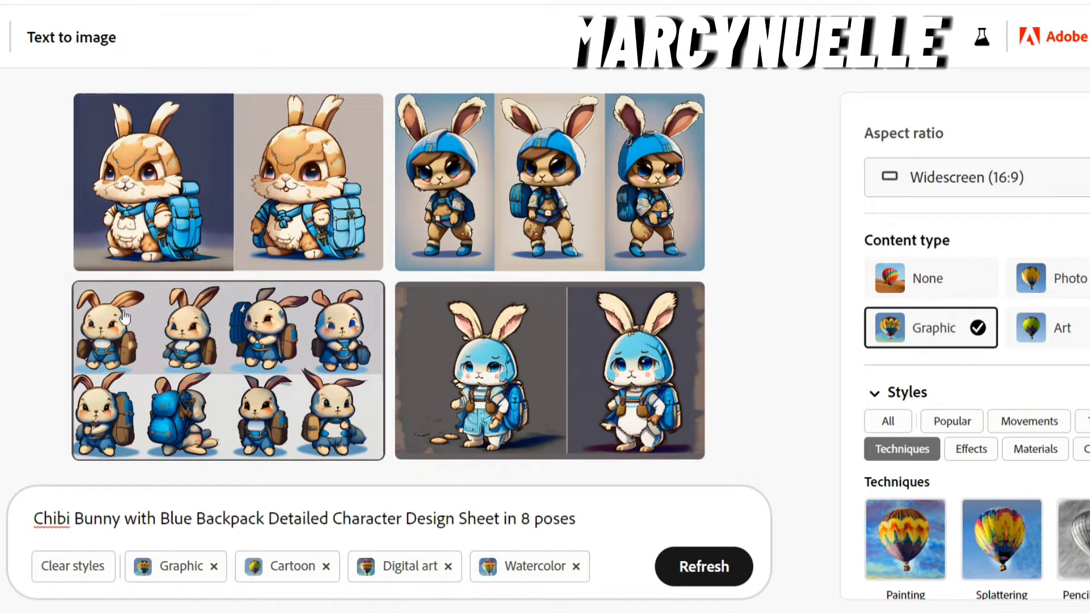
click(97, 306)
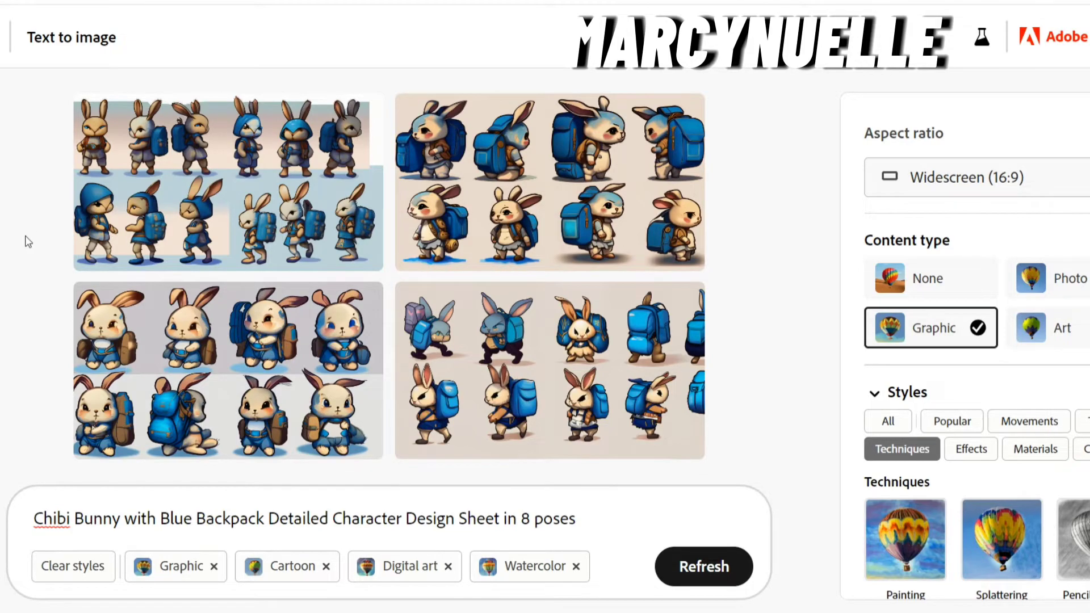
Step: Compare the twelve-pose sheet and the new eight-pose sheet with the reference bunny sheet at full size
click(96, 250)
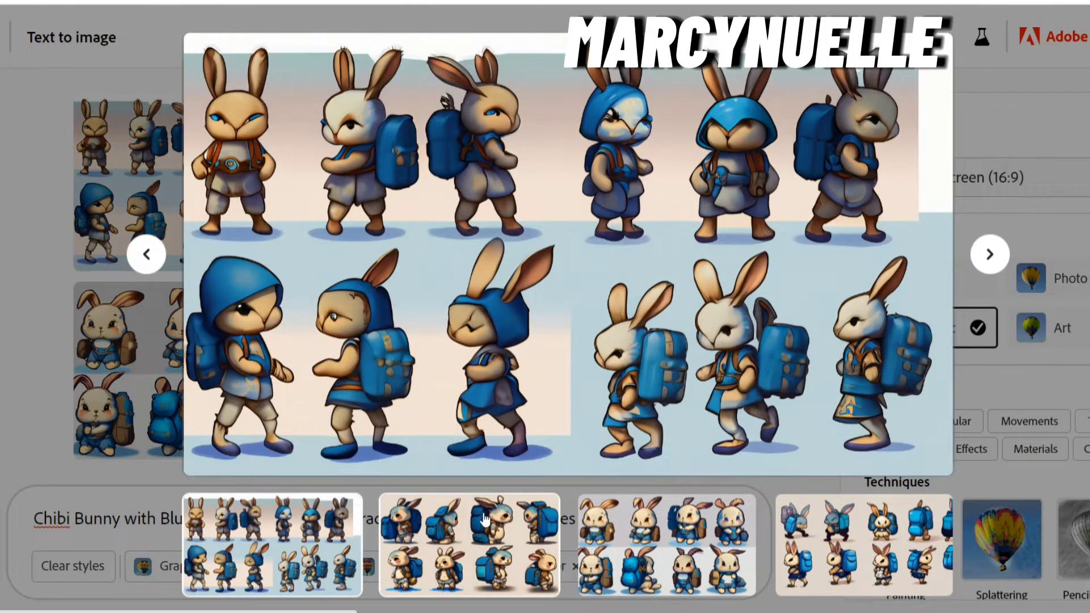
click(485, 520)
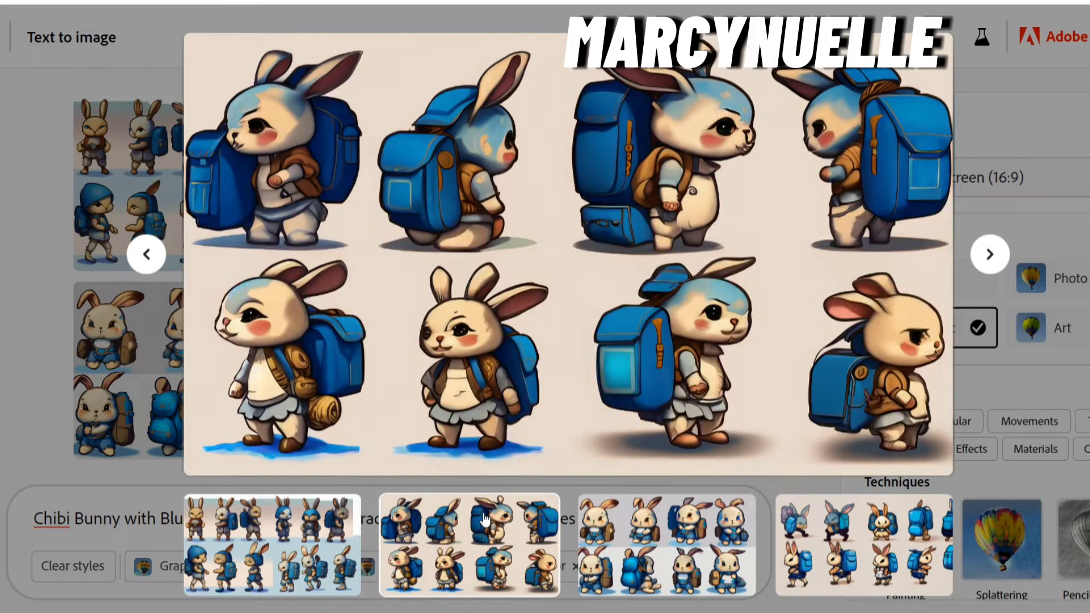
click(637, 537)
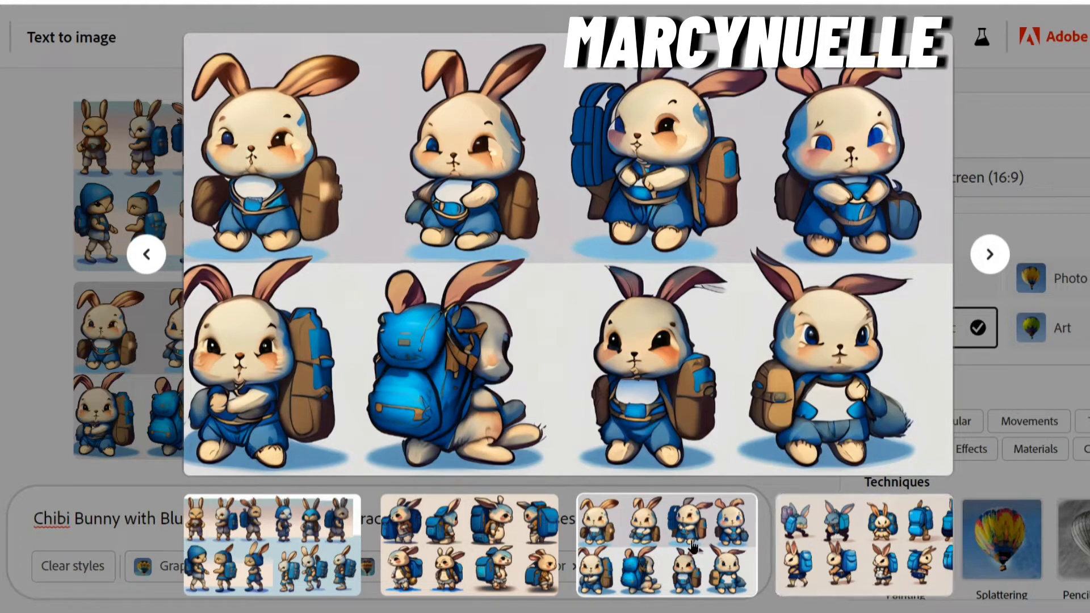
click(60, 334)
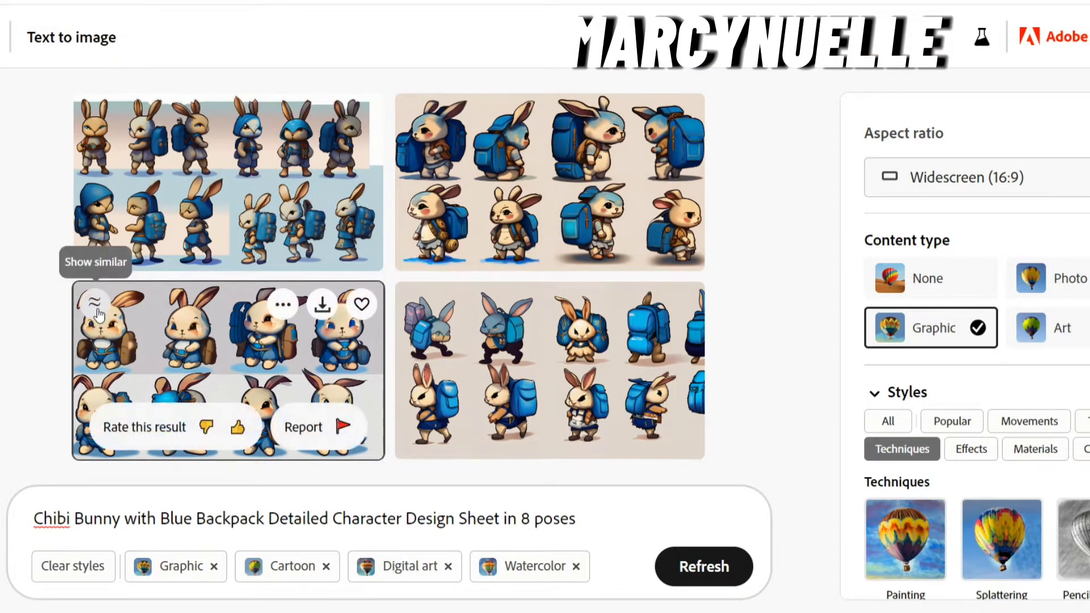
Step: Generate two further rounds of variations from the same eight-pose reference bunny sheet
click(94, 302)
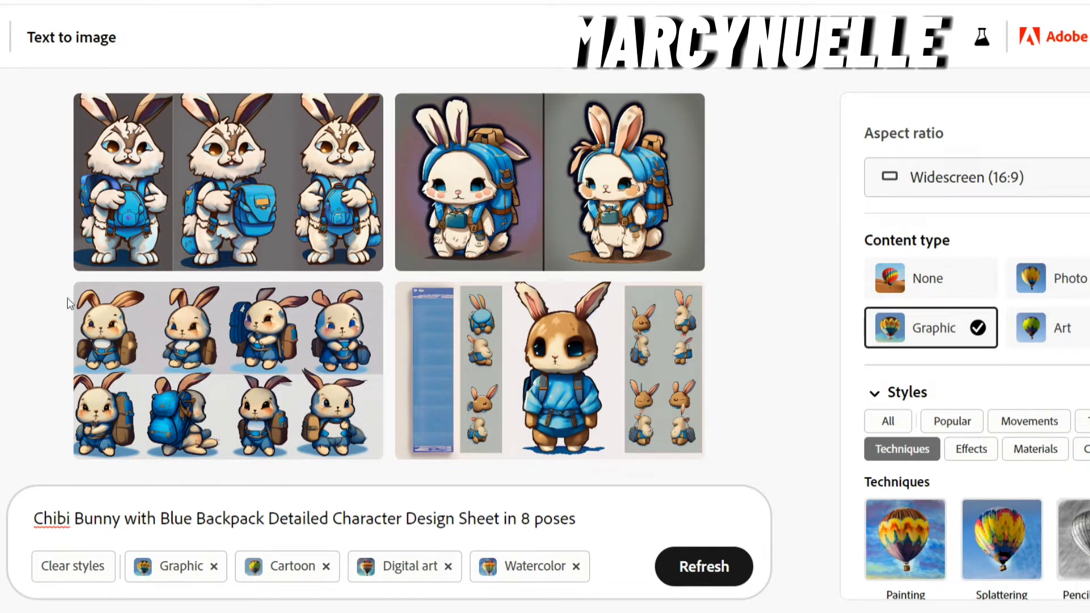
click(102, 302)
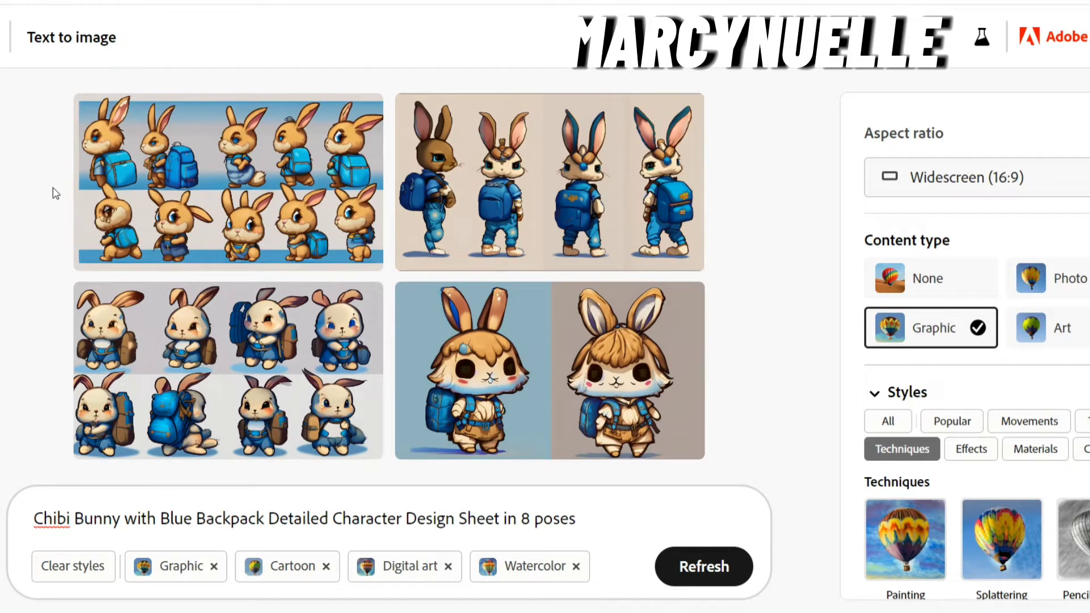
Step: Compare the poses and character consistency of the ten-pose tan bunny sheet with the eight-pose reference sheet at full size
click(255, 166)
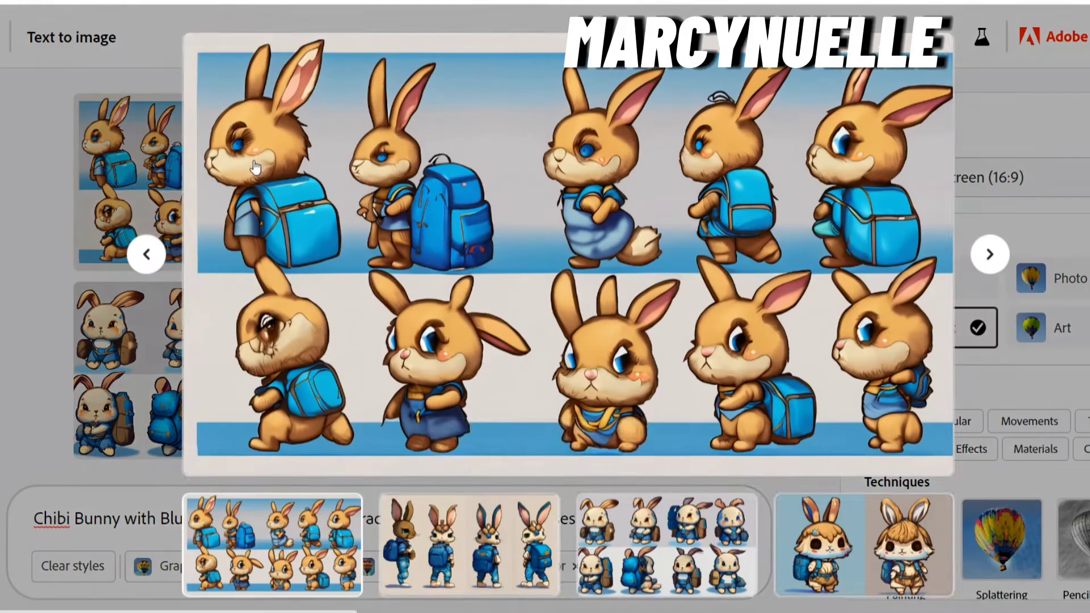
click(650, 545)
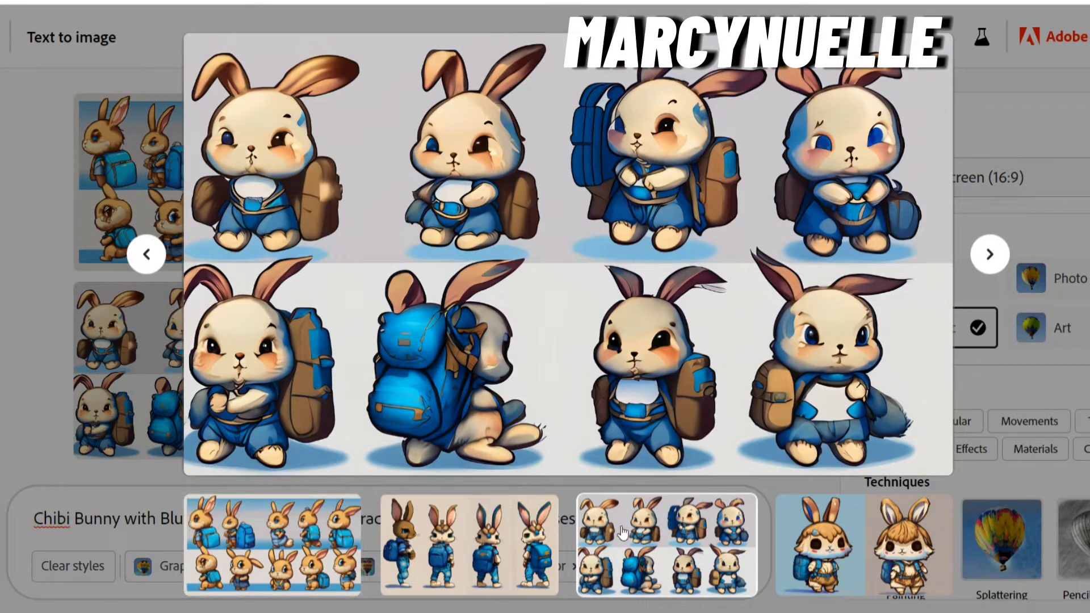
click(289, 542)
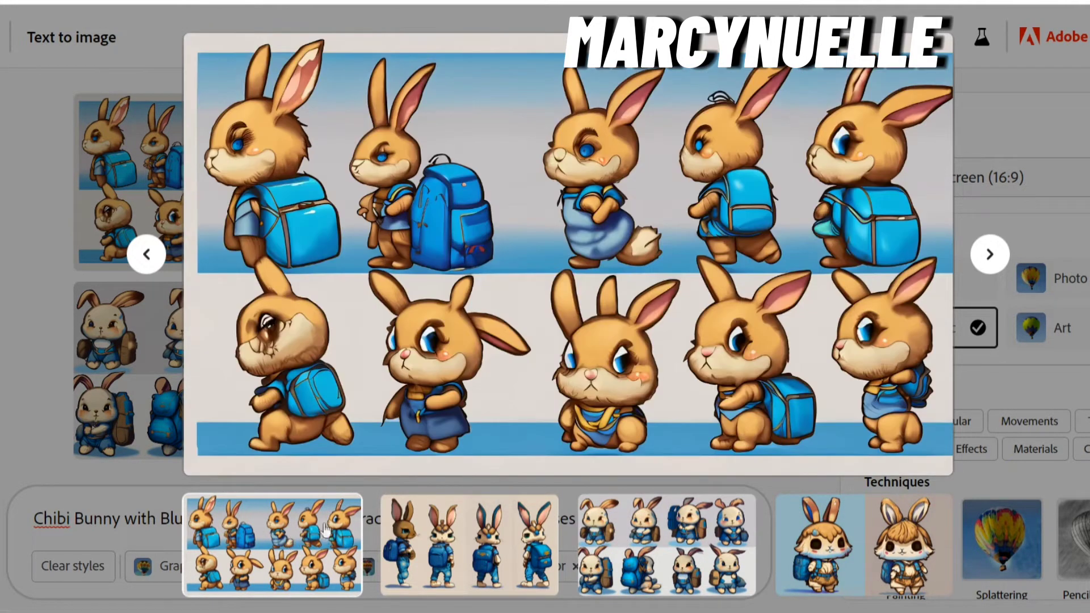
mouse_move(903, 193)
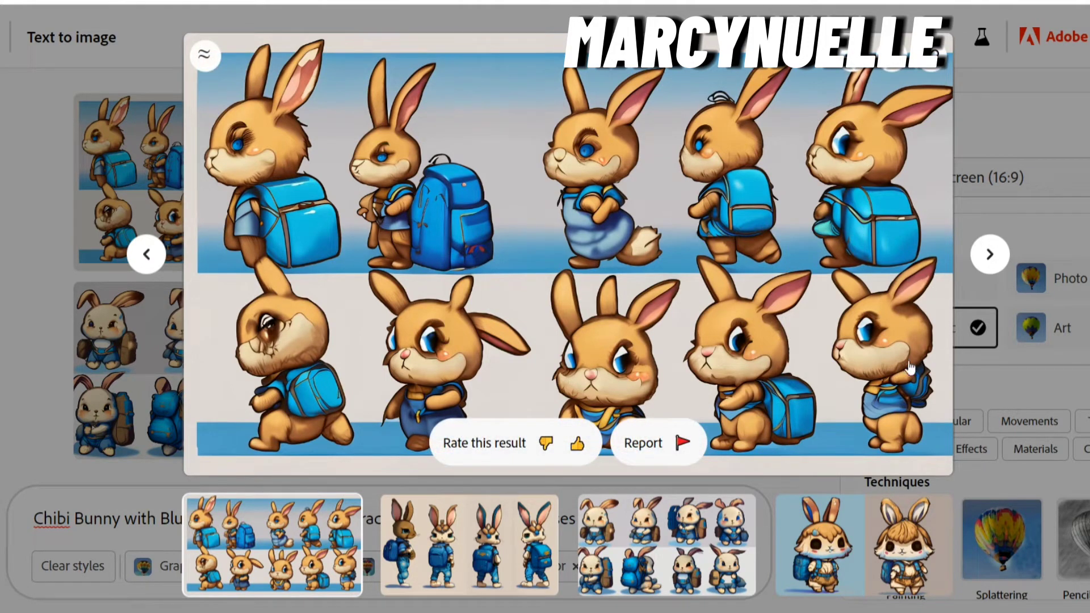
click(673, 537)
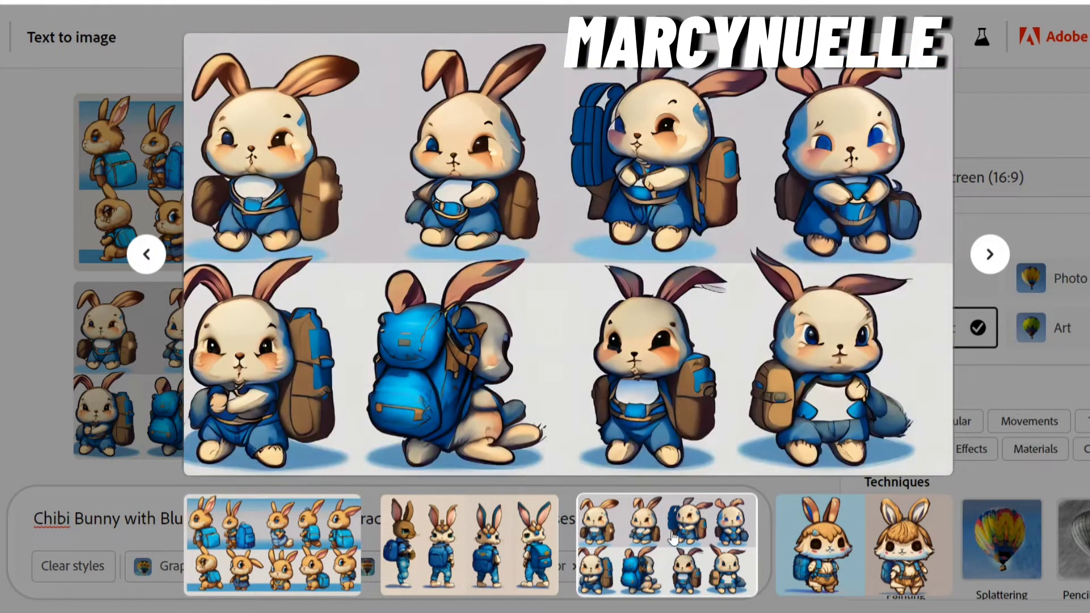
click(254, 546)
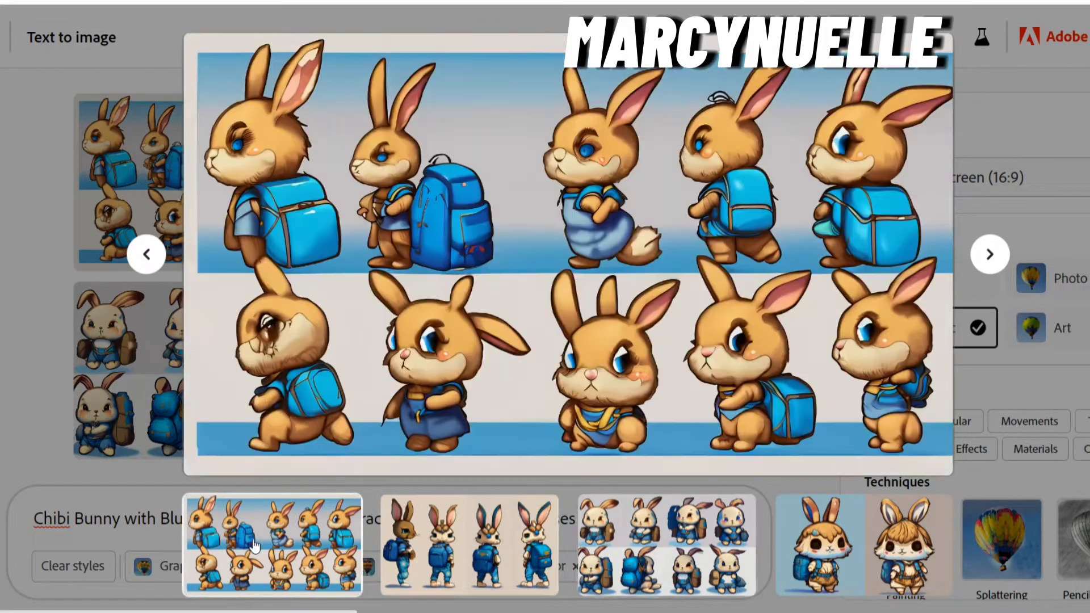
click(676, 517)
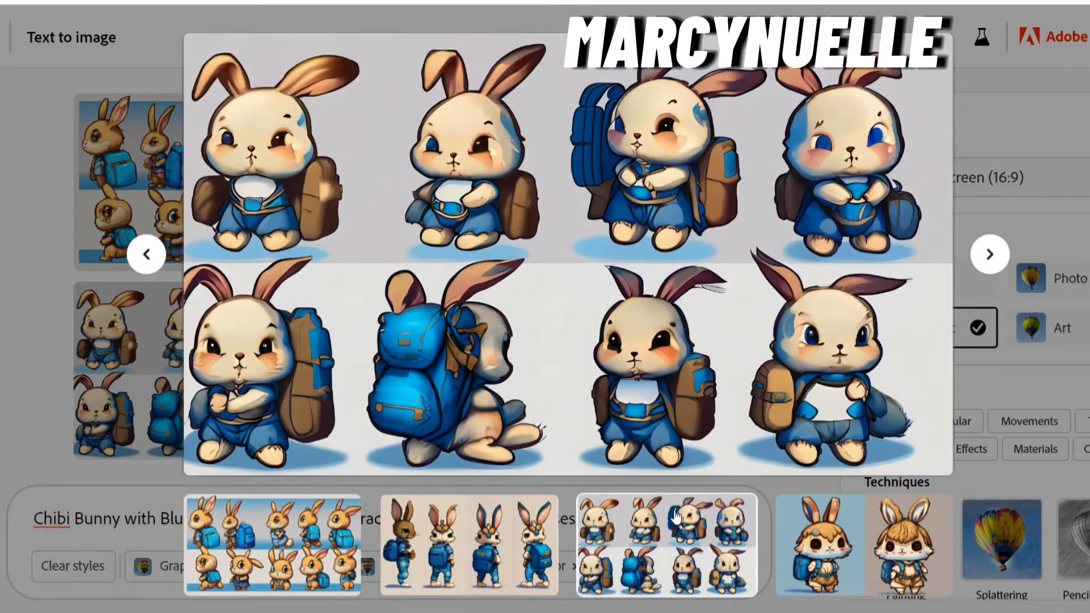
click(314, 549)
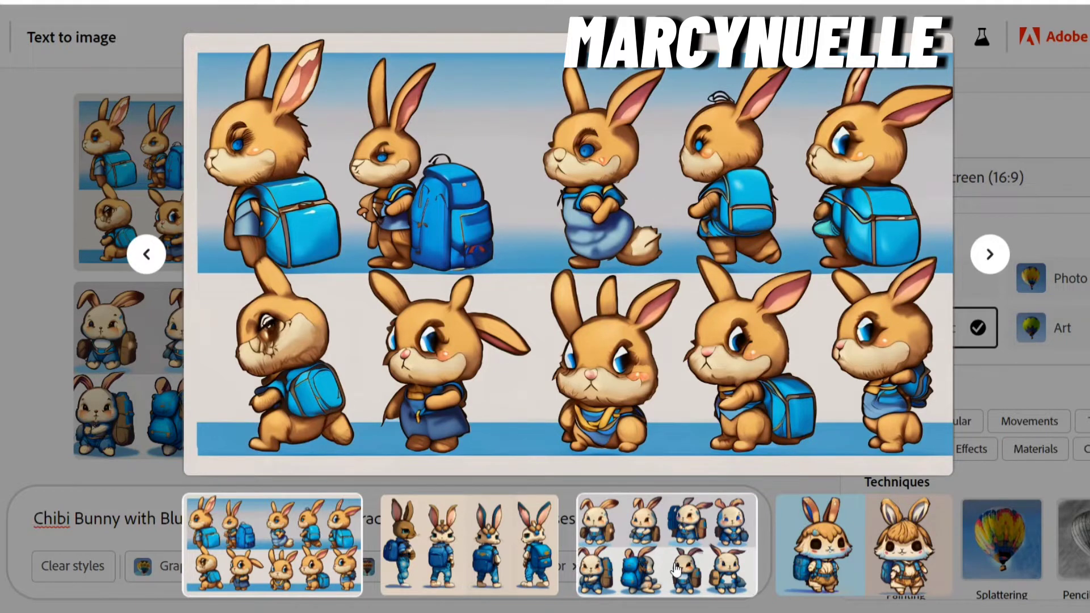
click(665, 544)
key(Escape)
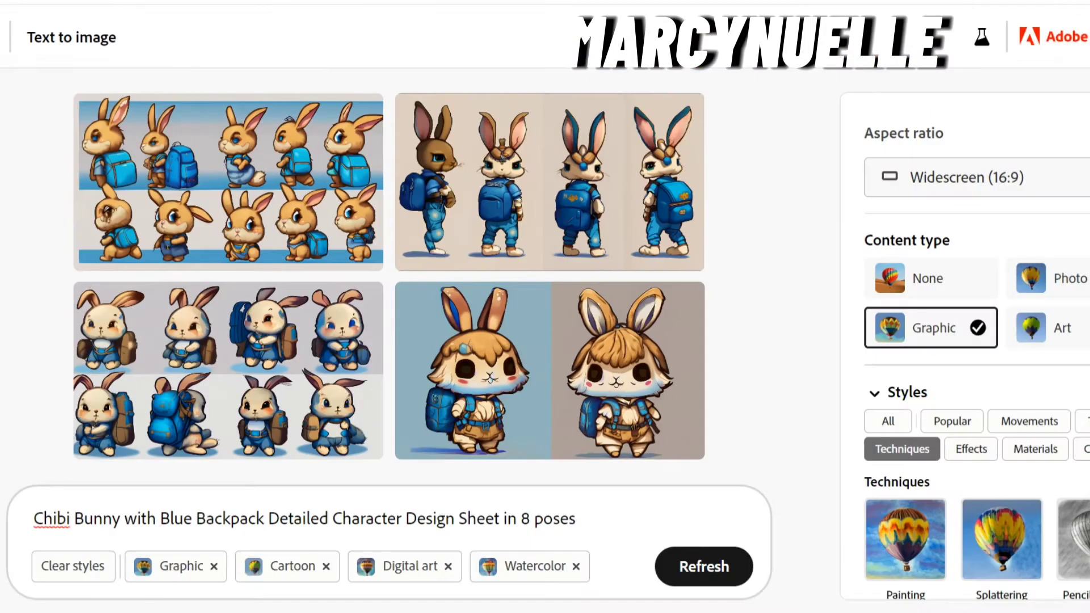
Step: Generate two more sets of images similar to the eight-pose reference bunny sheet
click(94, 302)
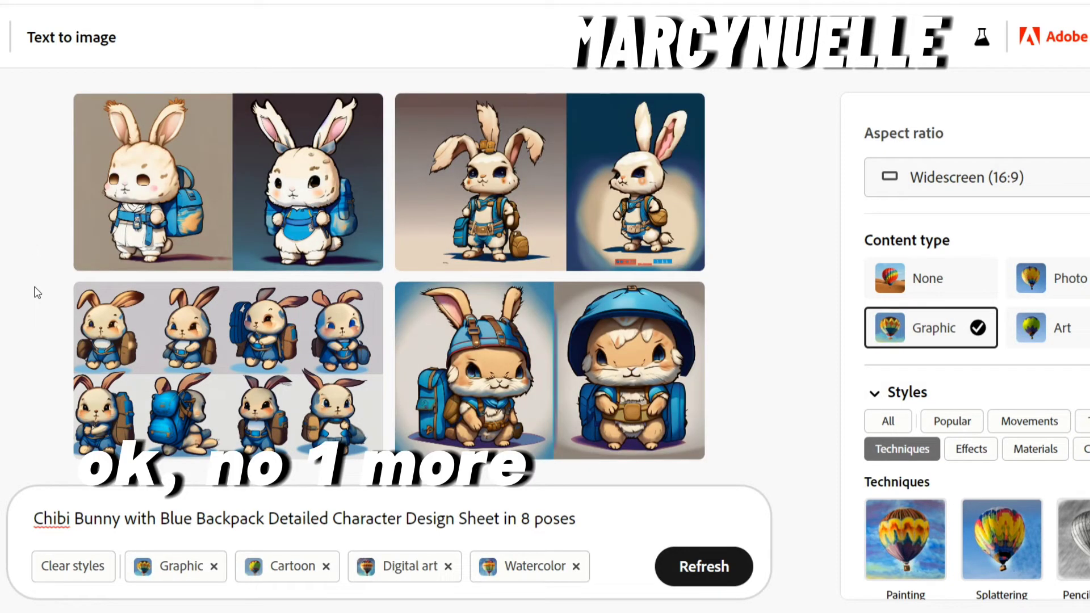
click(94, 302)
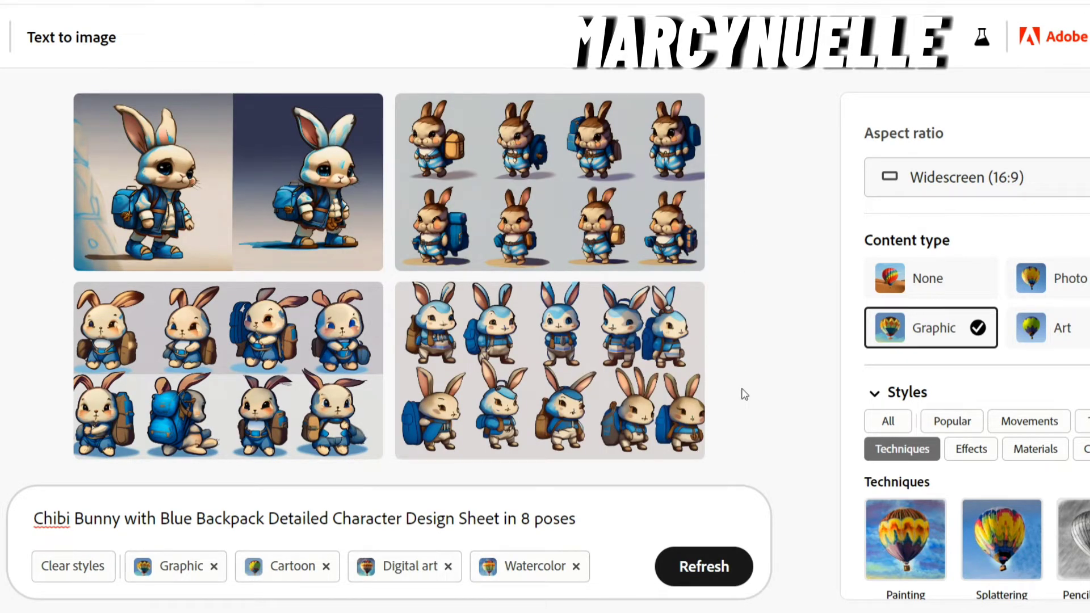
Step: Compare the poses and faces of the brown-haired eight-pose sheet with the reference bunny sheet at full size
click(522, 176)
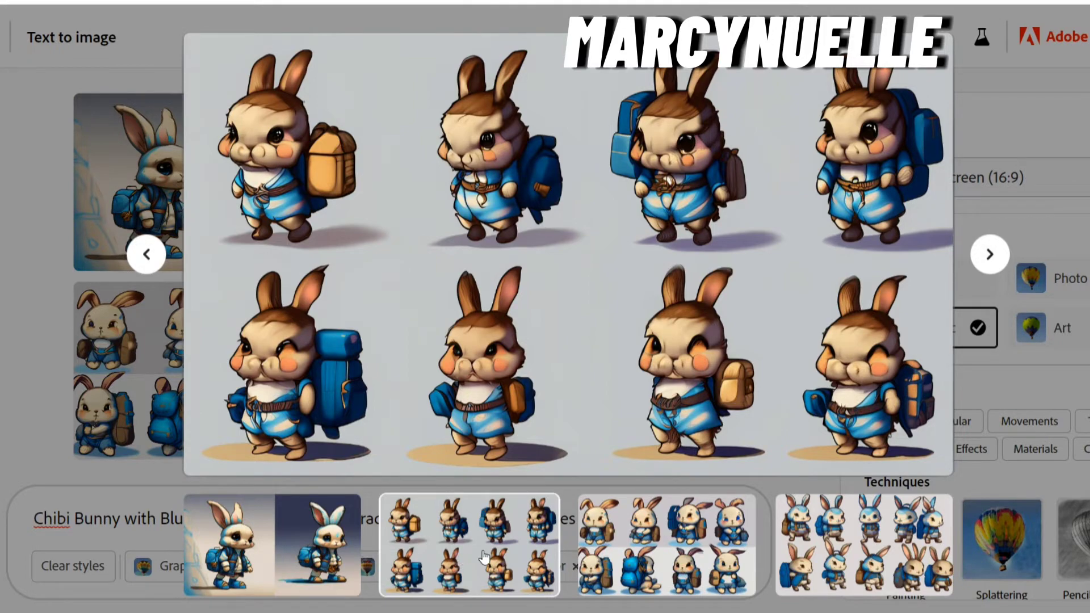
click(646, 548)
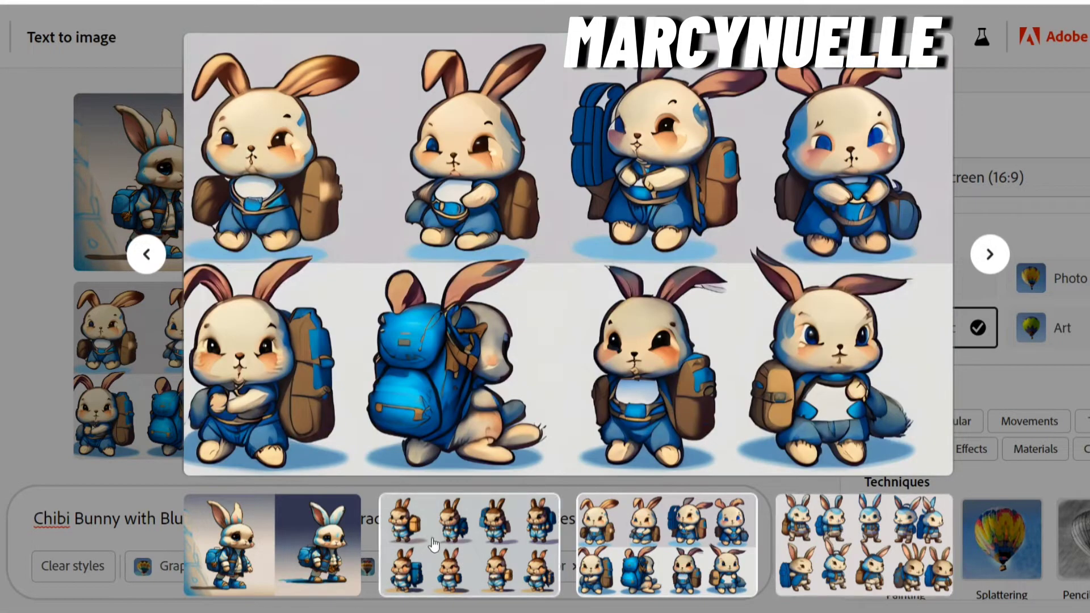
click(455, 535)
click(653, 526)
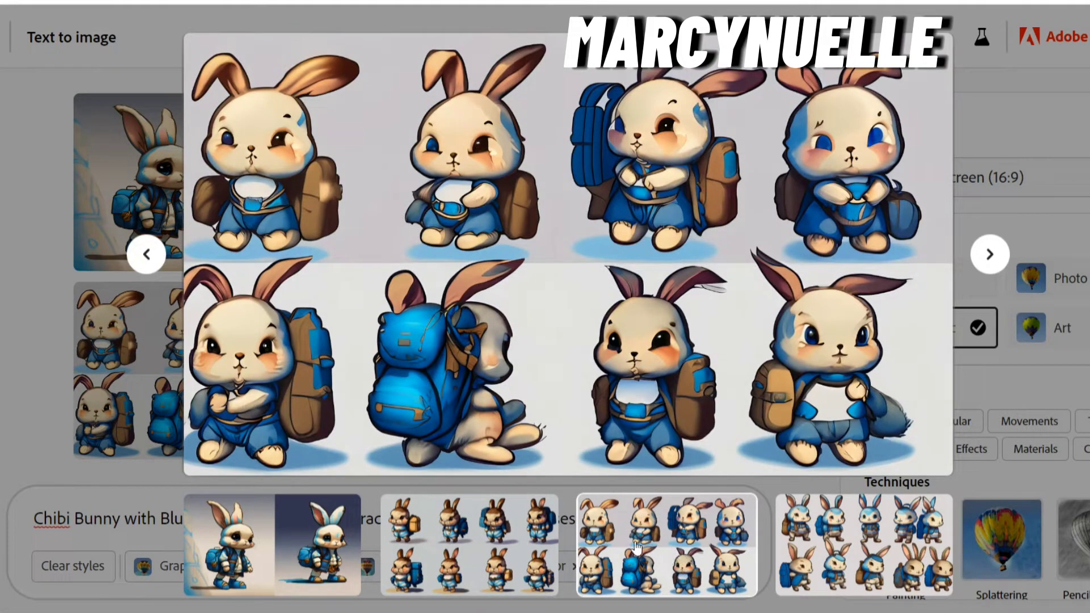
click(486, 548)
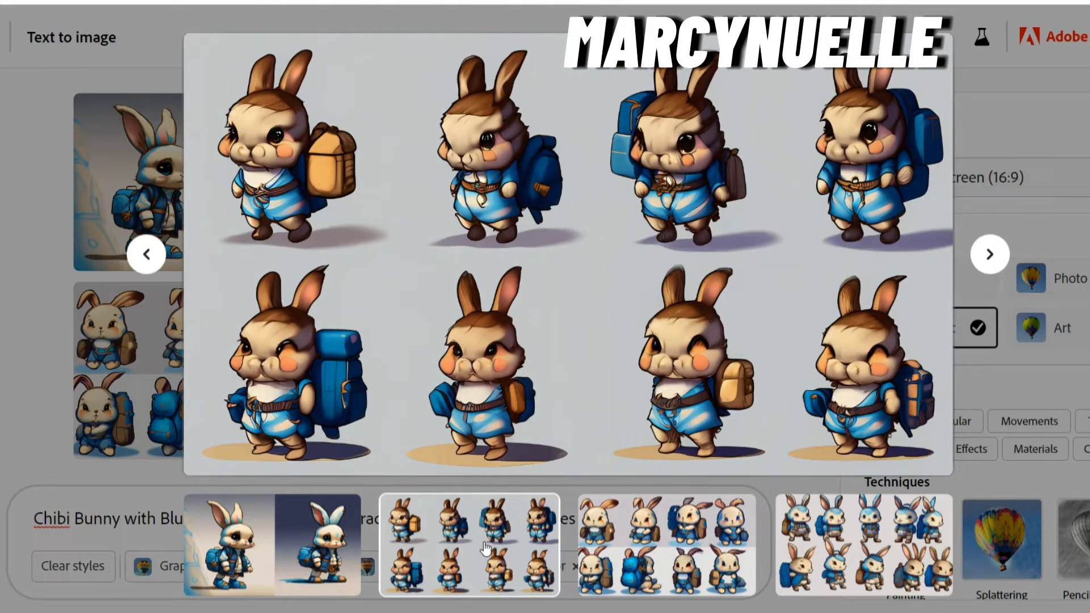
Step: Compare the ten-pose blue-and-tan bunny sheet with the eight-pose reference sheet at full size
click(816, 544)
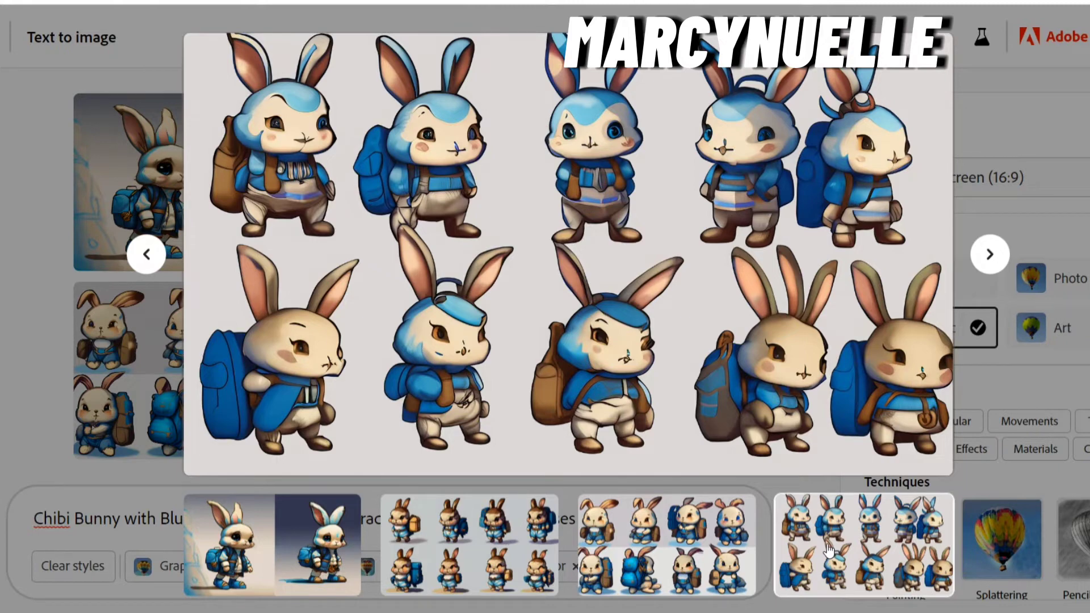
key(Escape)
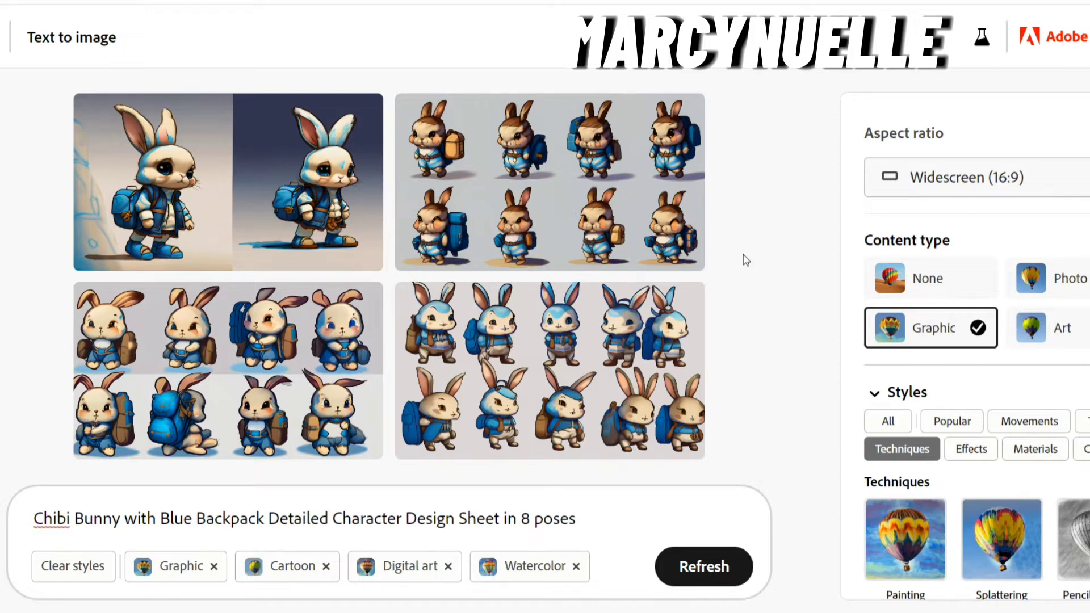
click(228, 341)
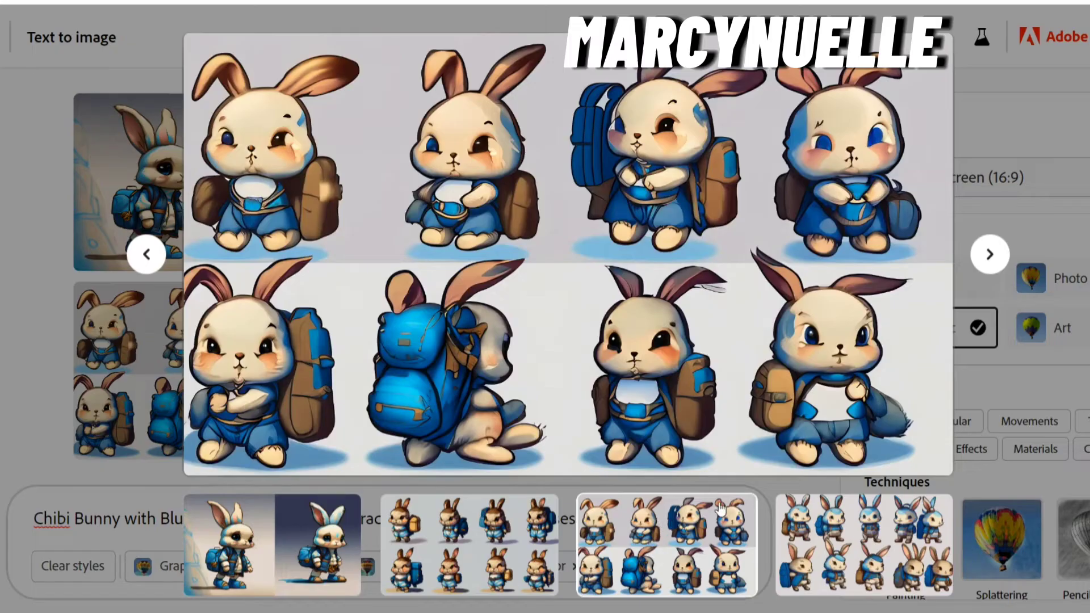
click(836, 552)
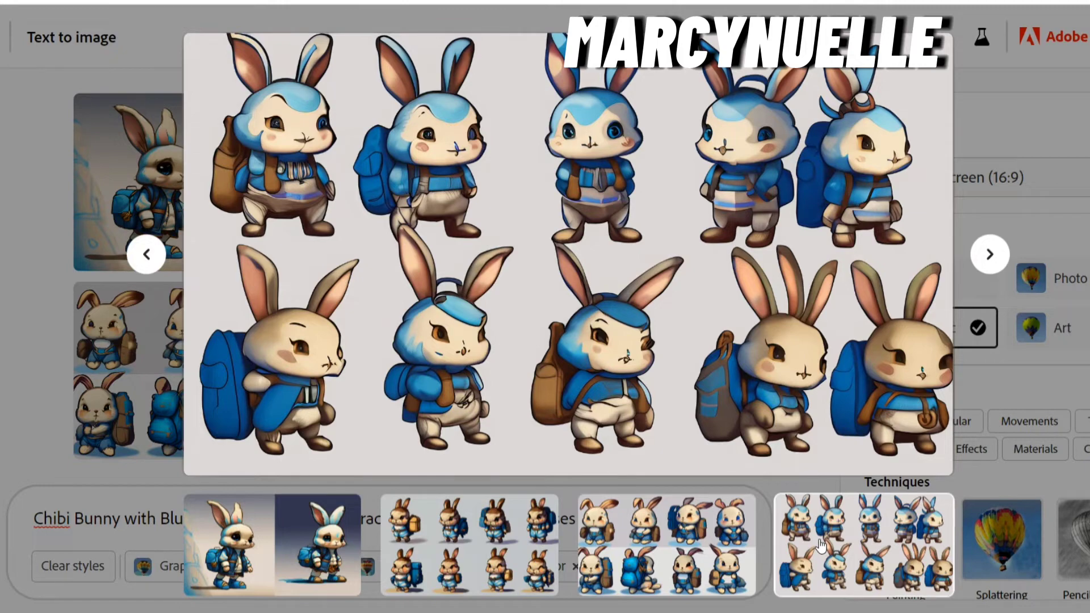
click(695, 546)
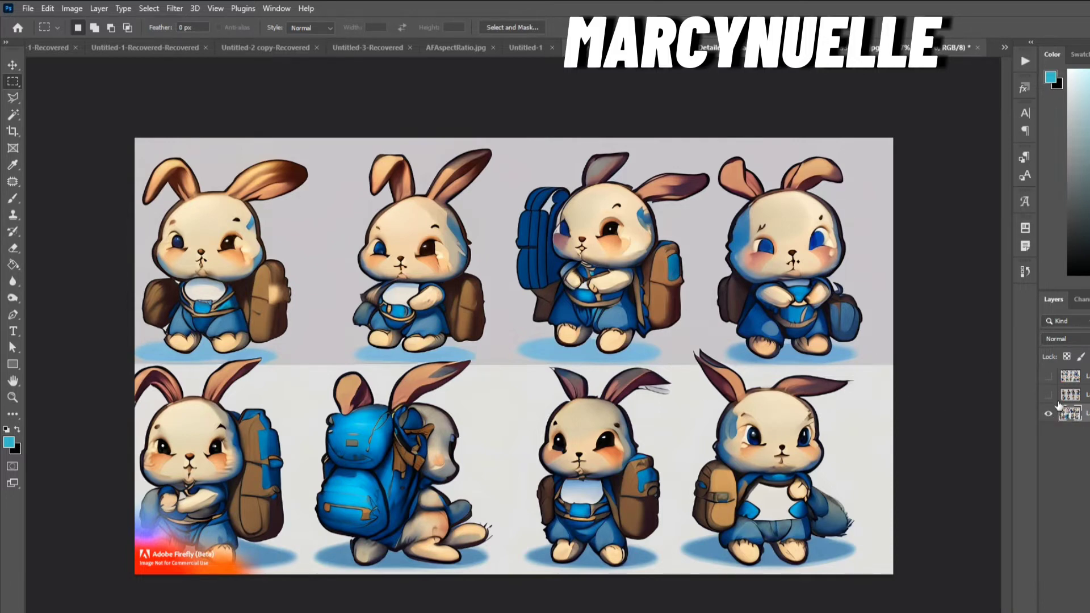
Step: Switch to Photoshop and compare the three stacked bunny sheets by showing and hiding the layers above the reference sheet
click(1049, 394)
click(1049, 377)
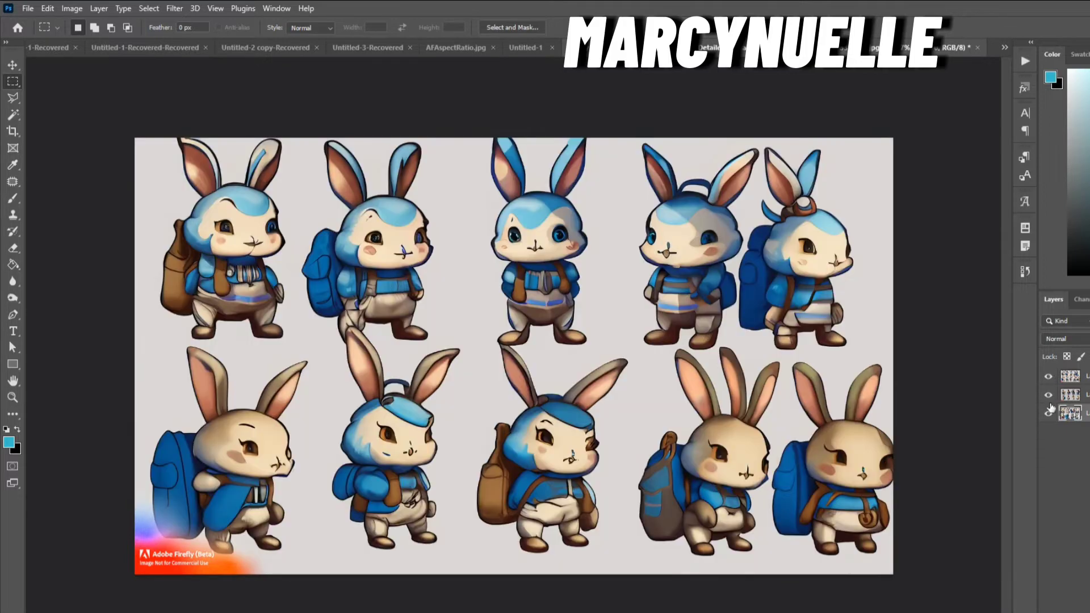
click(1049, 395)
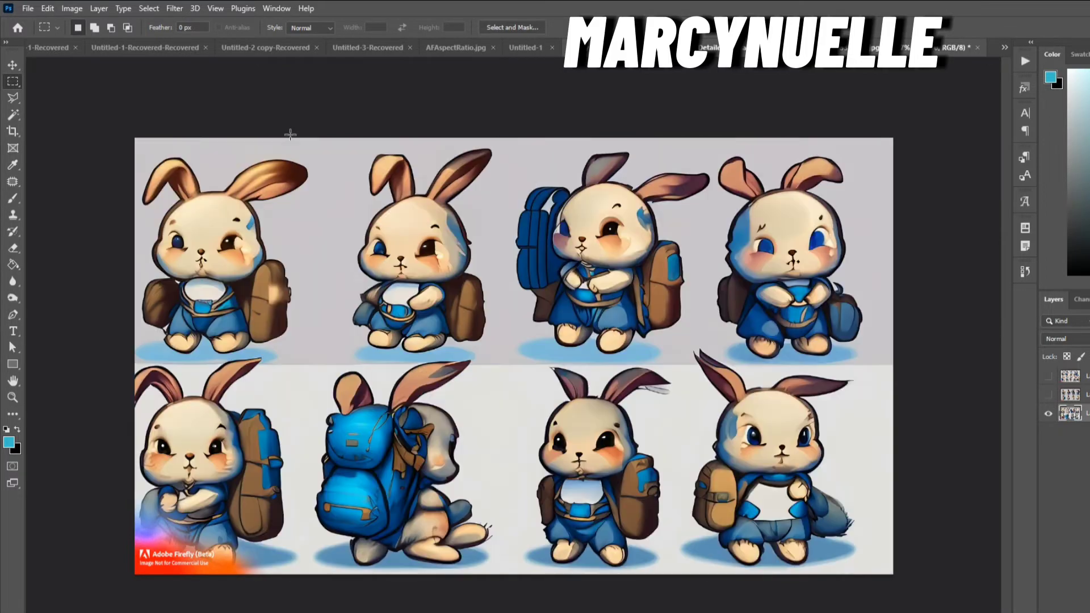
Step: Turn on the Color Transfer neural filter for the brown-haired eight-pose sheet layer
click(175, 8)
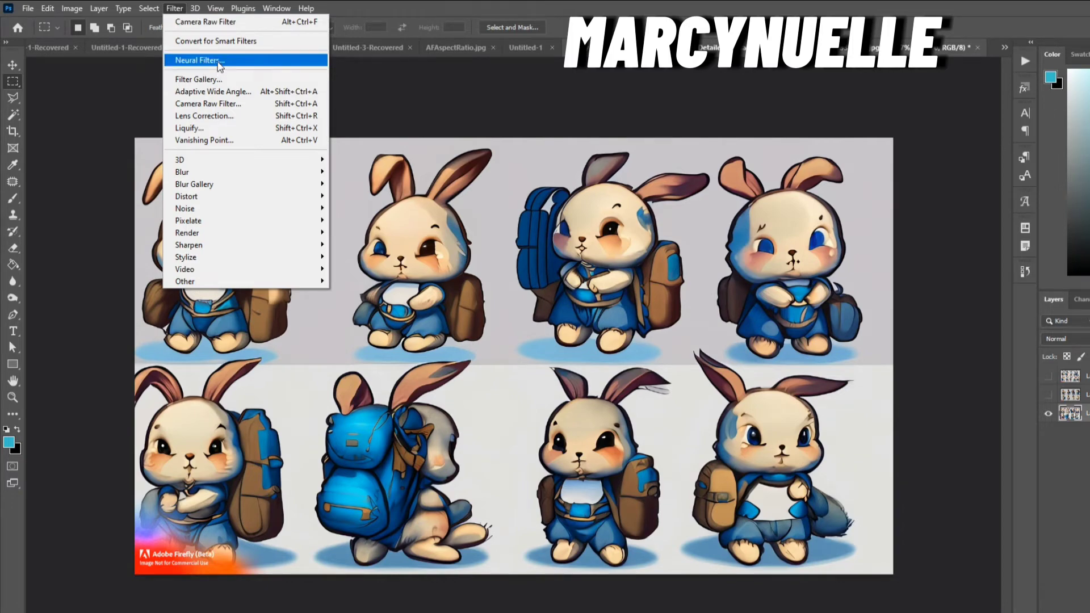
click(219, 63)
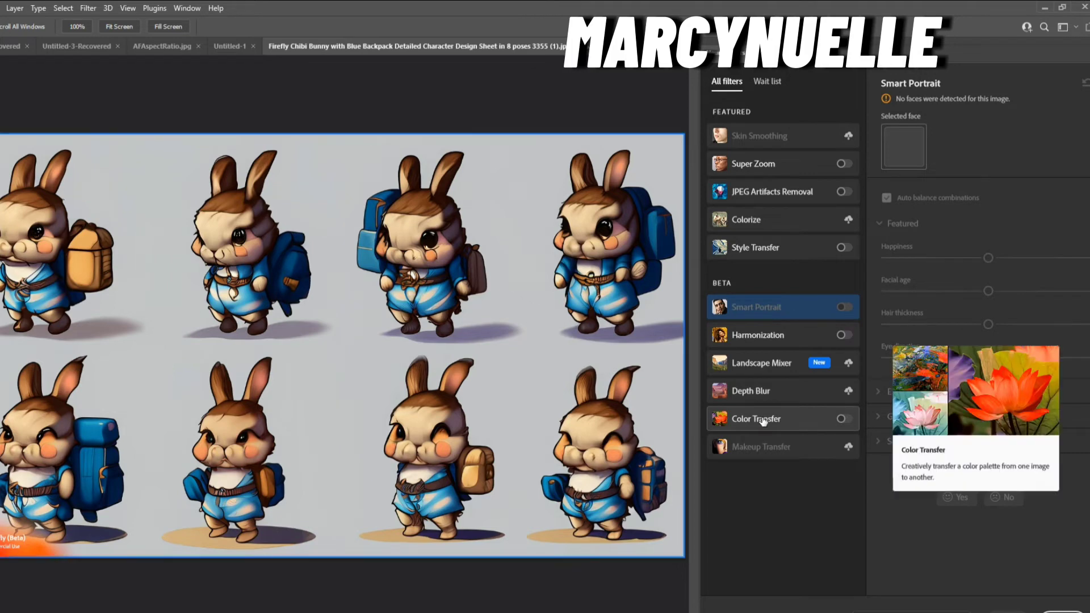
click(764, 420)
click(843, 420)
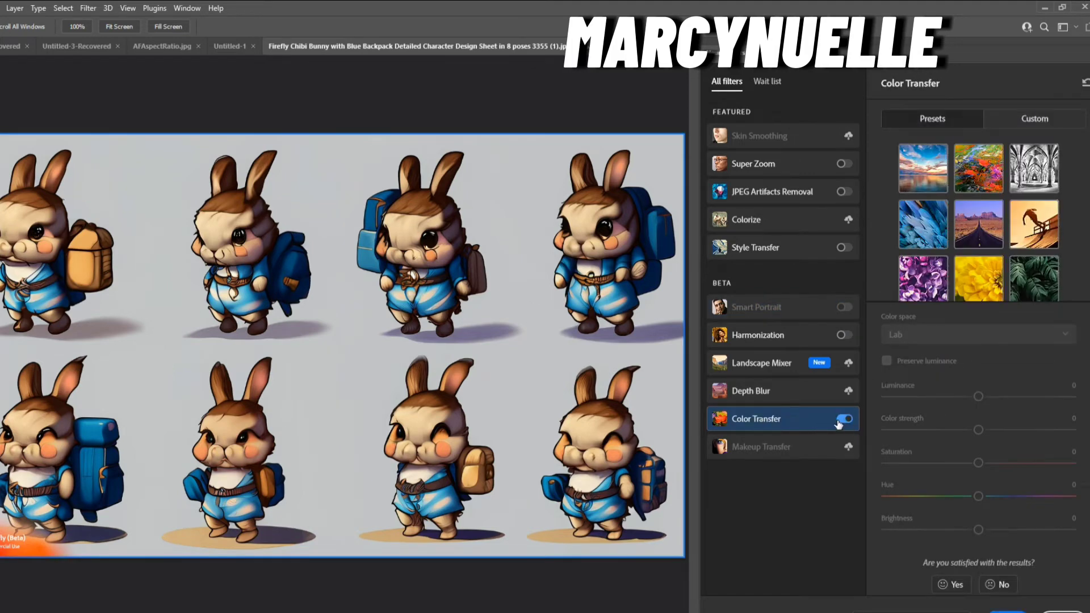
Step: Load the eight-pose reference bunny JPG as the custom Color Transfer image and output the result to a new layer
click(1047, 123)
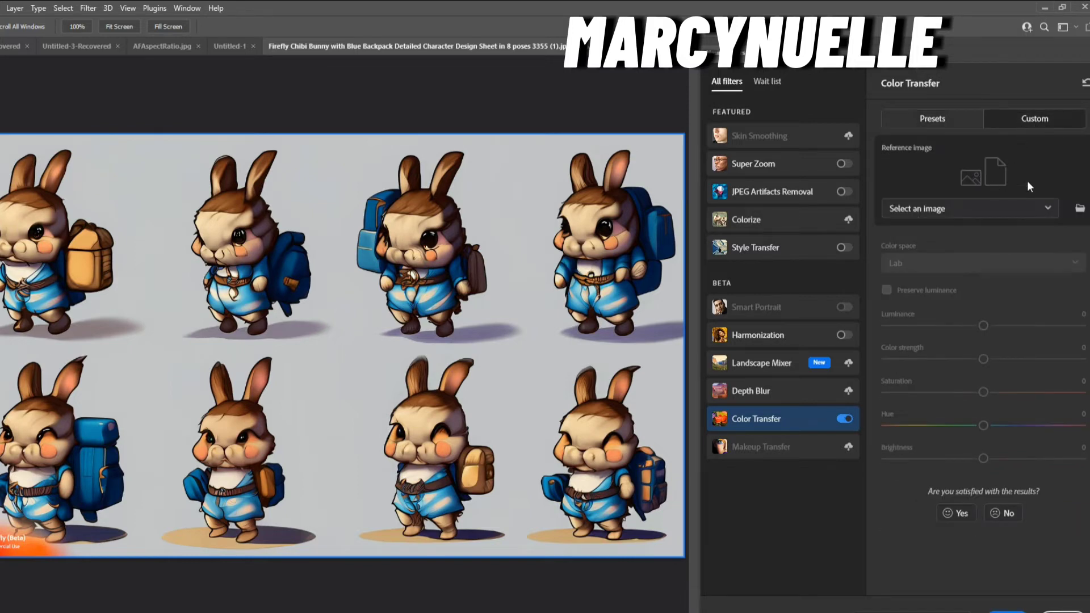
click(1081, 210)
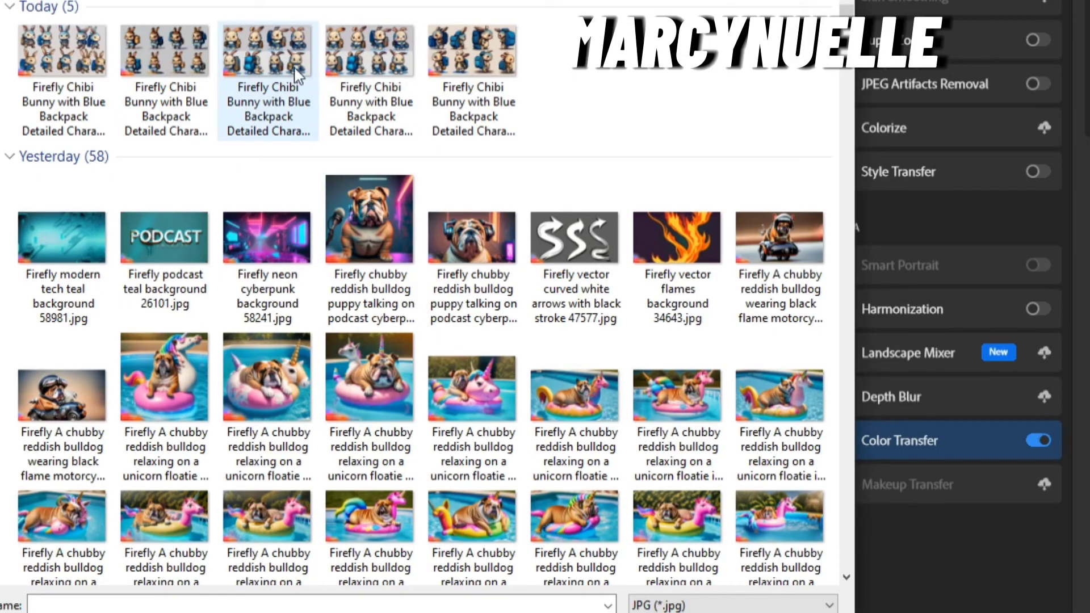
click(268, 60)
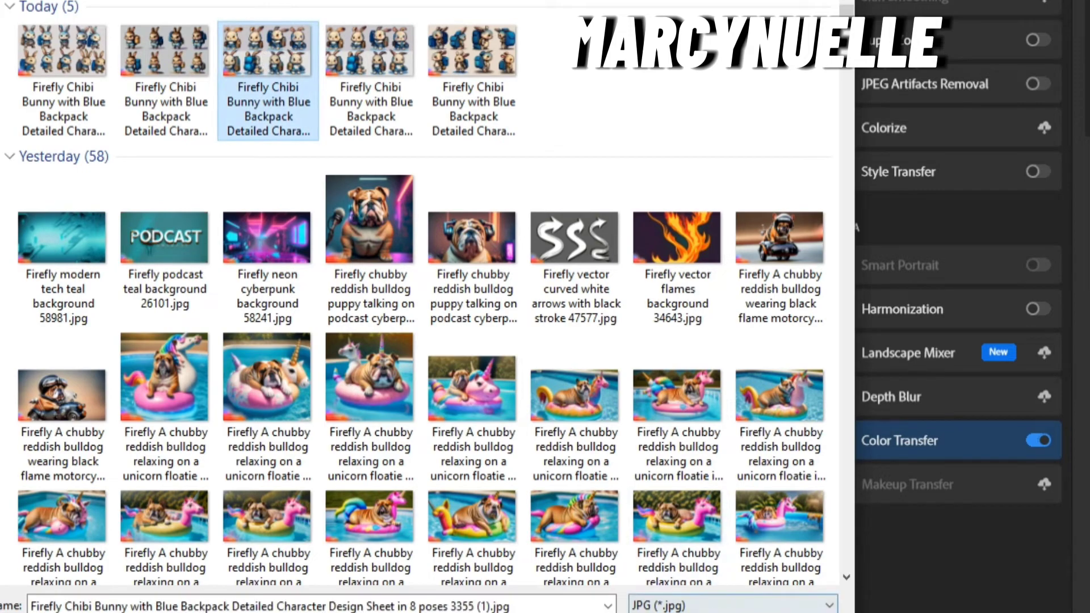
key(Return)
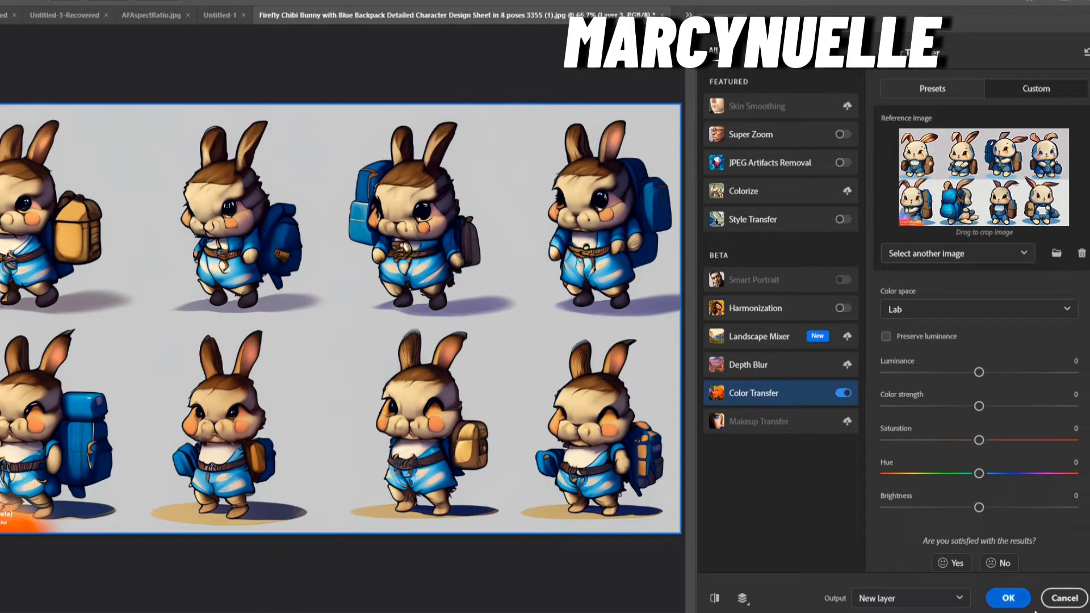
click(1008, 599)
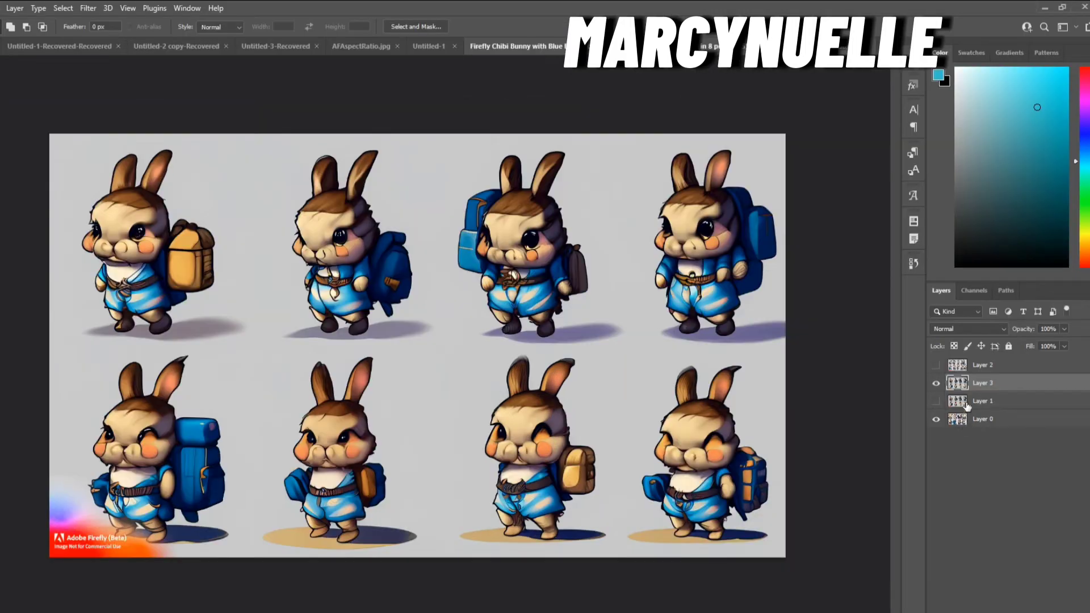
Step: Compare the color-transferred sheet on Layer 3 with the reference sheet by toggling the layer's visibility
click(936, 384)
click(937, 383)
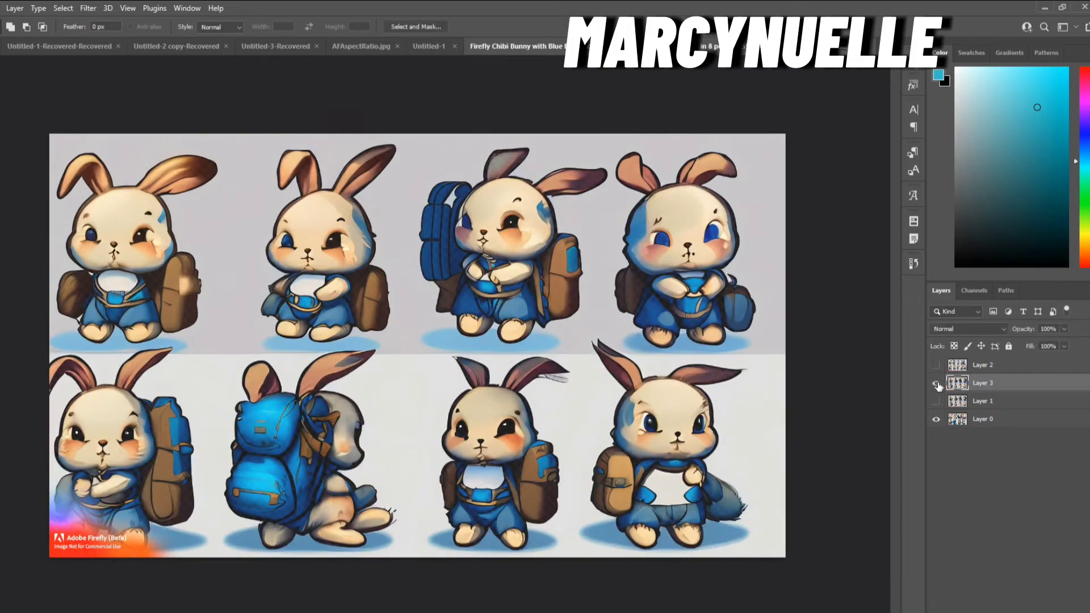
click(937, 383)
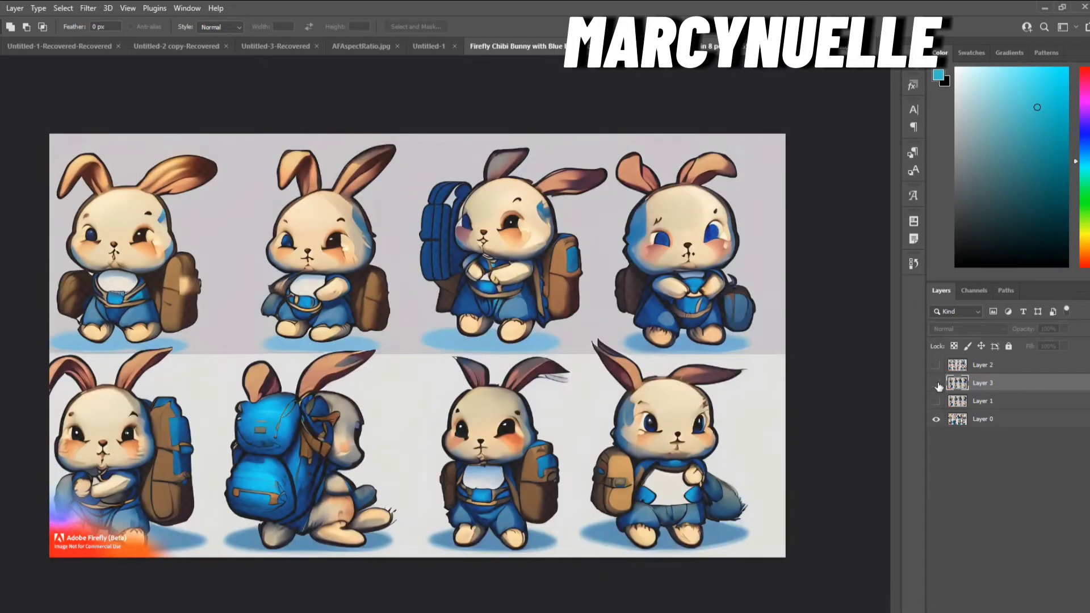
click(937, 383)
click(937, 383)
click(937, 383)
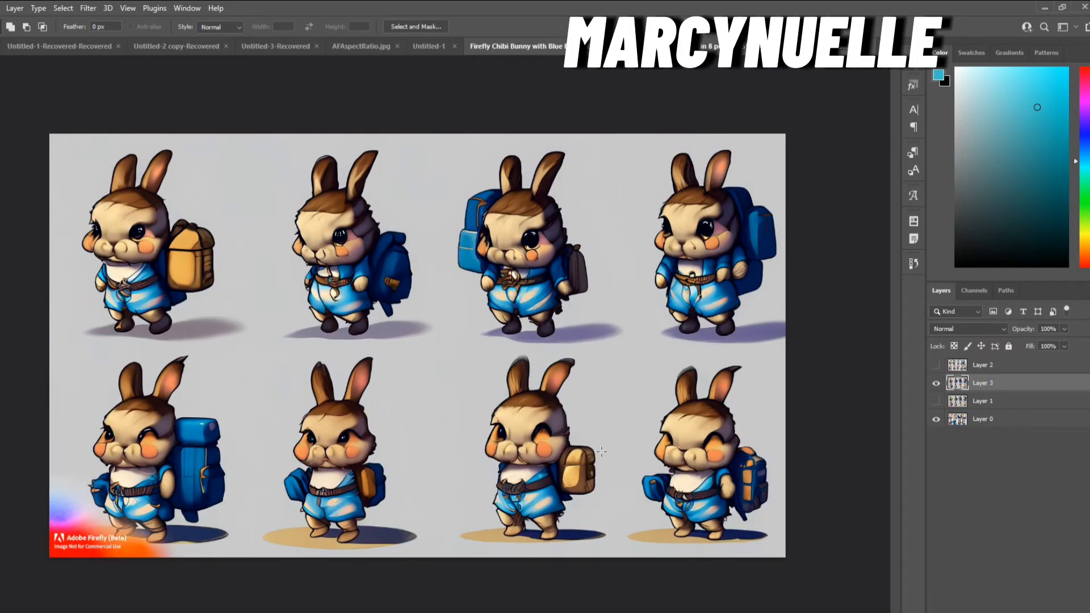
click(937, 385)
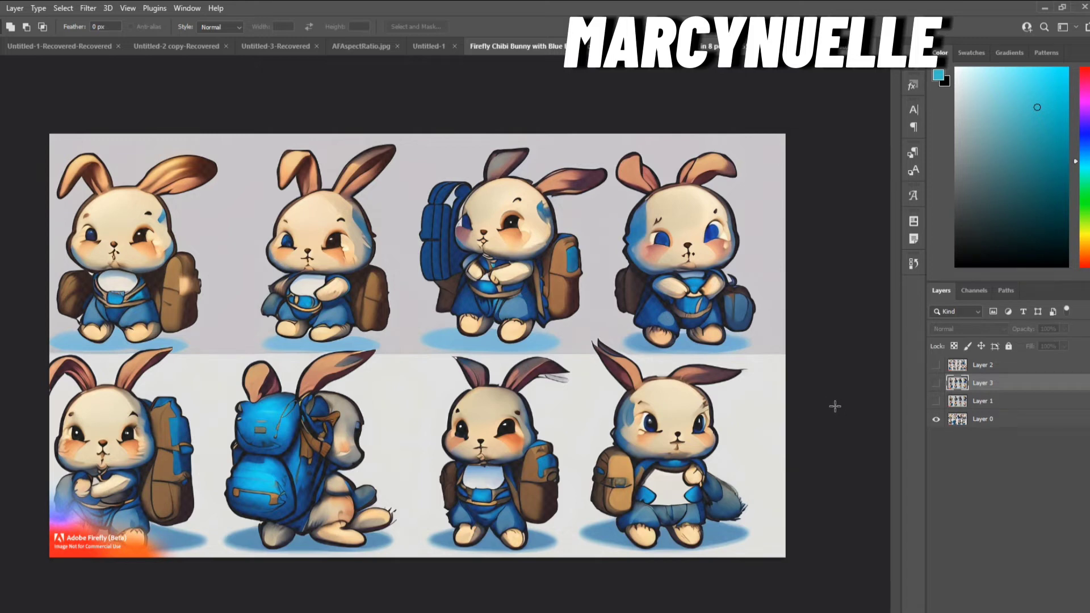
click(935, 383)
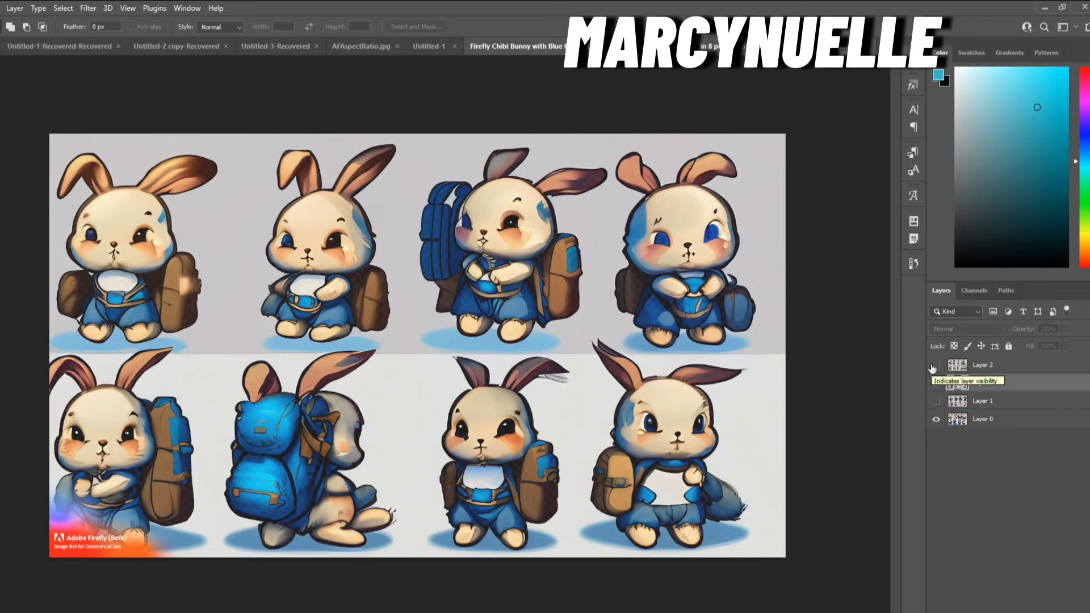
Step: Lasso the face of the upper row's fourth bunny on Layer 0 and copy it to a new layer named Face Copy
key(l)
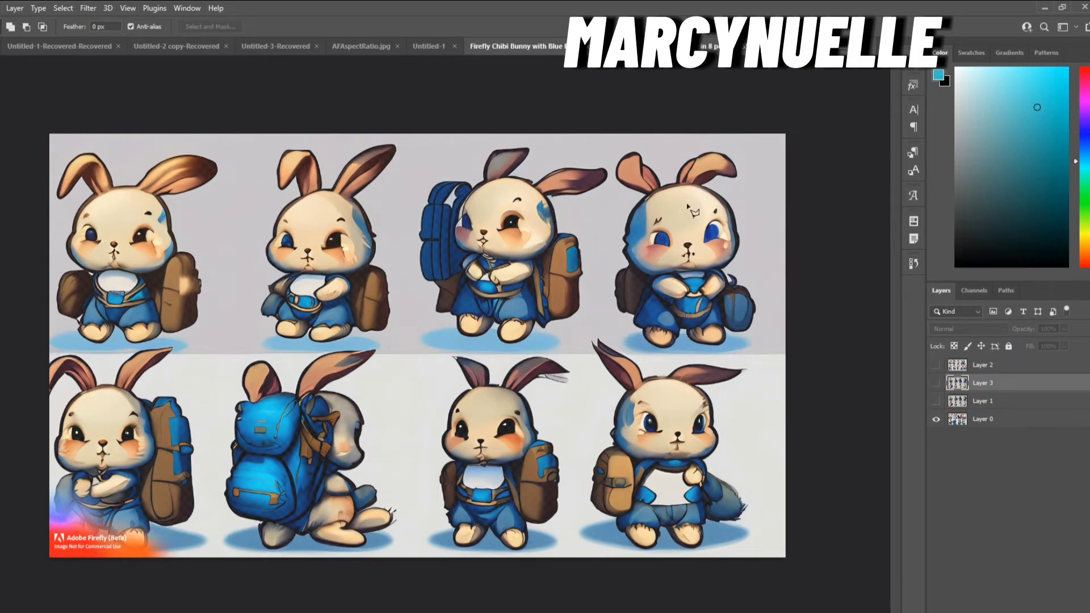
mouse_move(684, 206)
mouse_down()
mouse_move(642, 212)
mouse_move(629, 255)
mouse_move(650, 270)
mouse_move(728, 270)
mouse_move(731, 220)
mouse_move(715, 200)
mouse_move(684, 207)
mouse_up()
click(983, 419)
right_click(700, 237)
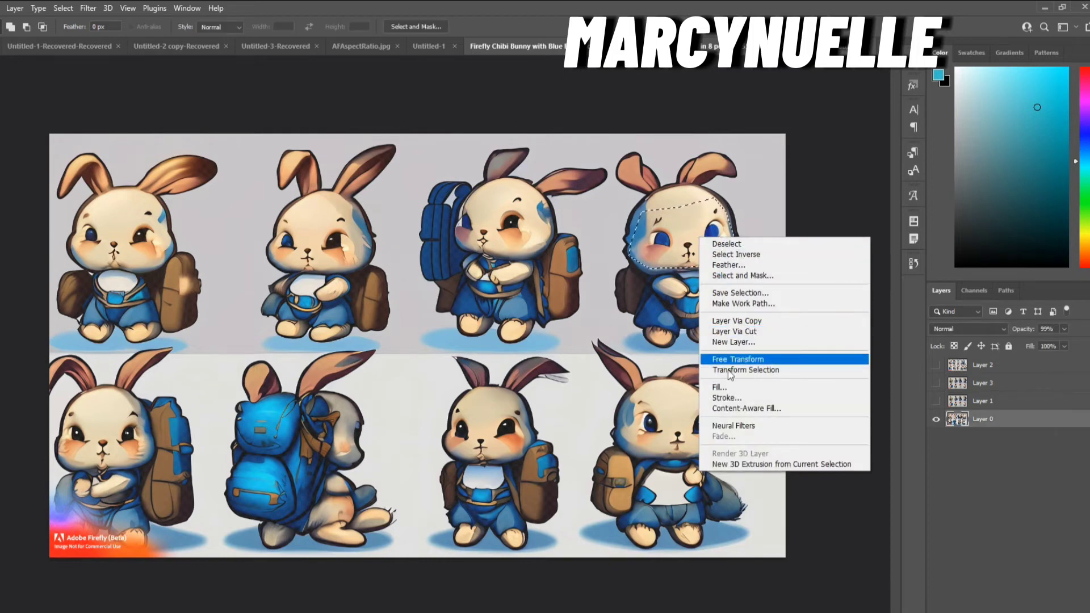
click(744, 320)
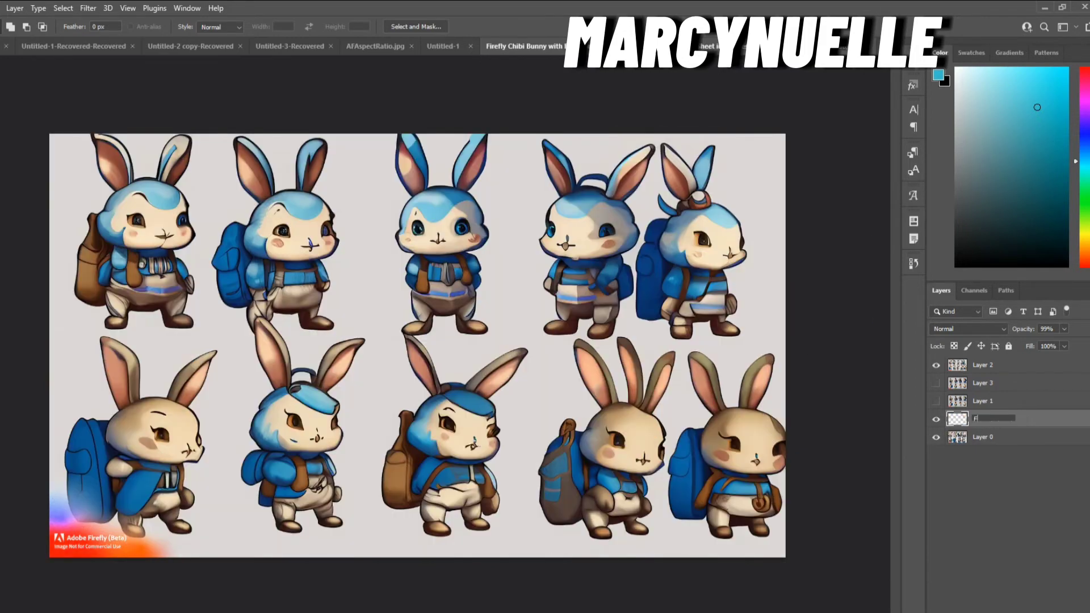
text(ce Copy)
click(1022, 510)
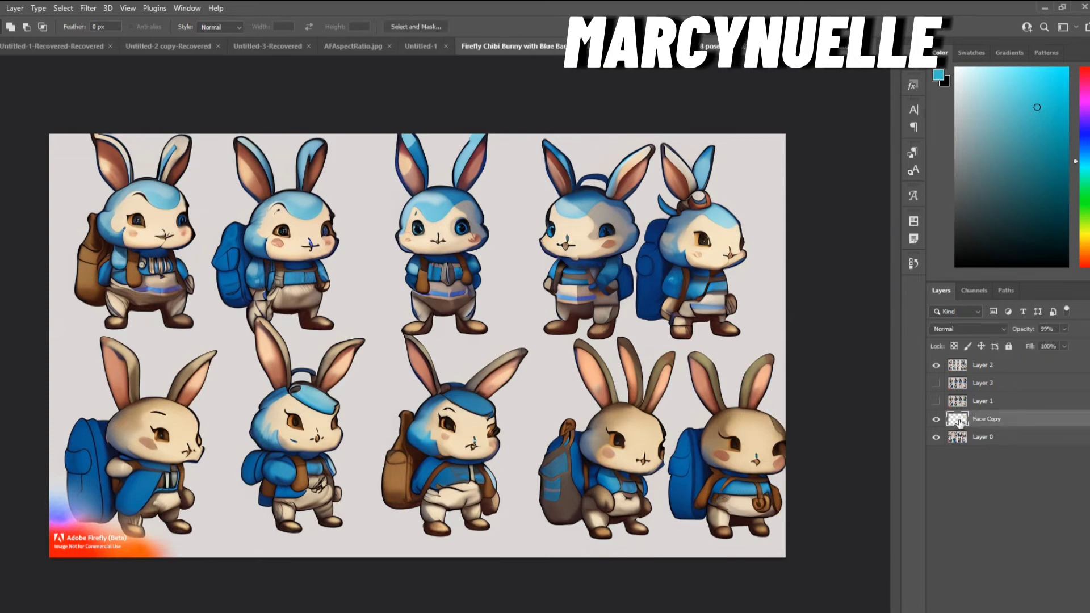
Step: Place the Face Copy layer above Layer 2 and position it over the face of the upper row's middle bunny
drag(961, 425, 954, 365)
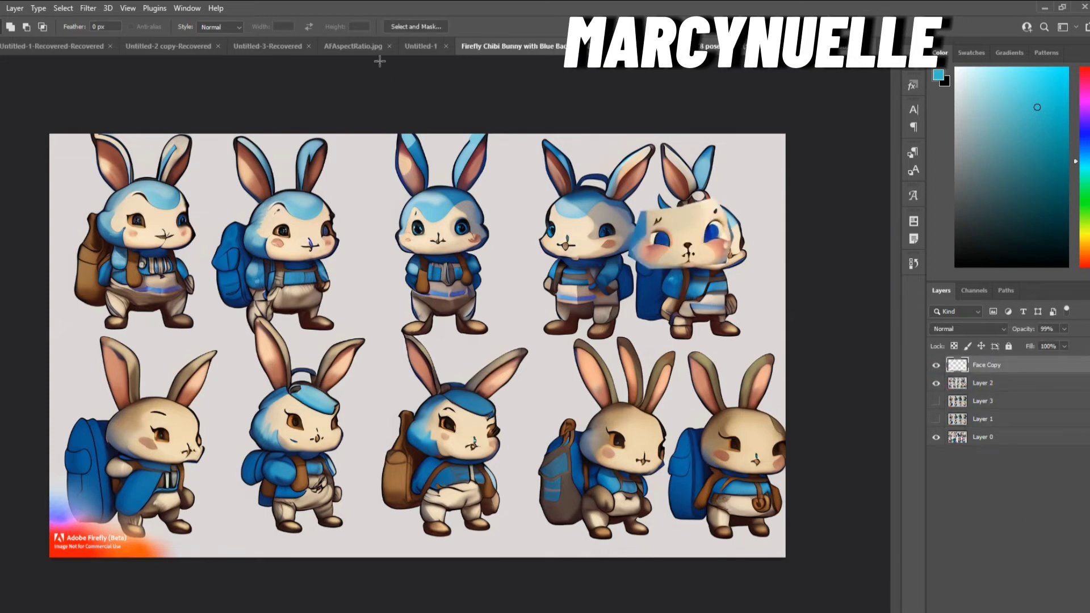
key(v)
drag(701, 234, 446, 224)
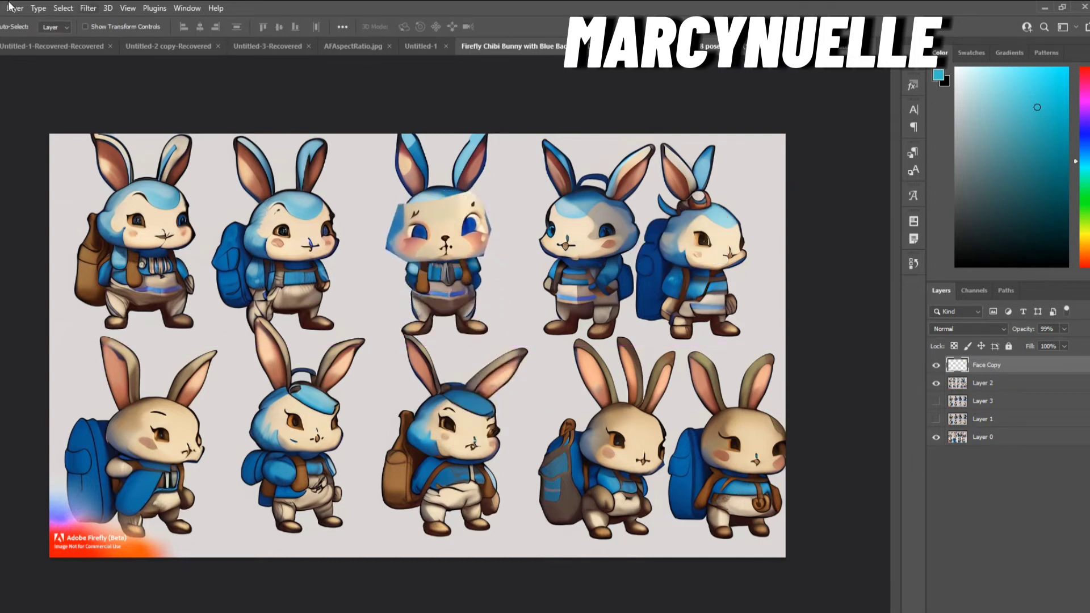
Step: Scale the copied face down to about 86% so it fits the middle bunny's head
key(alt+e)
mouse_move(106, 290)
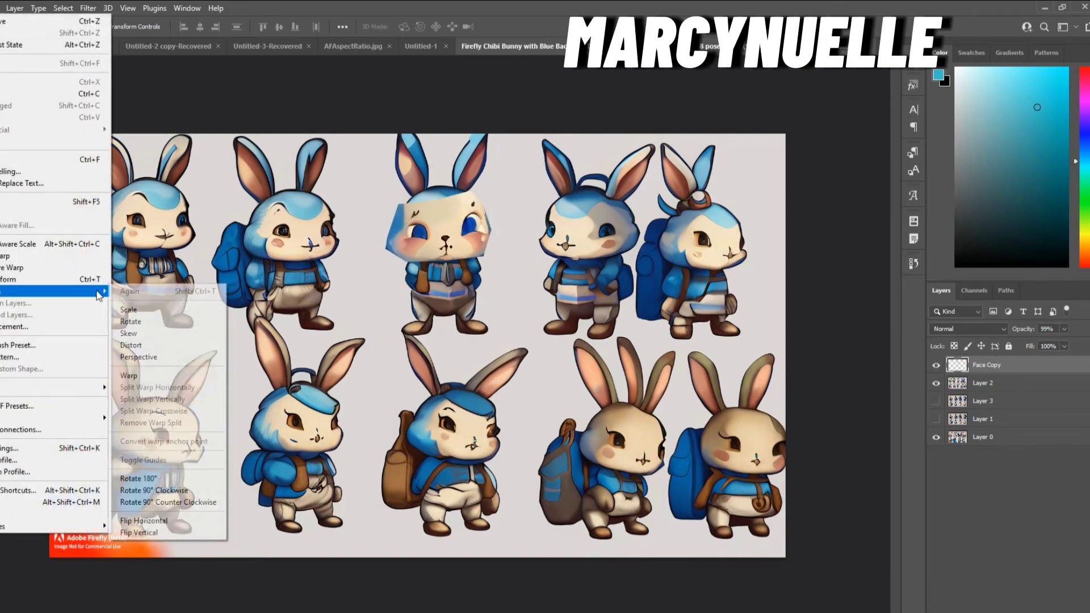
click(129, 310)
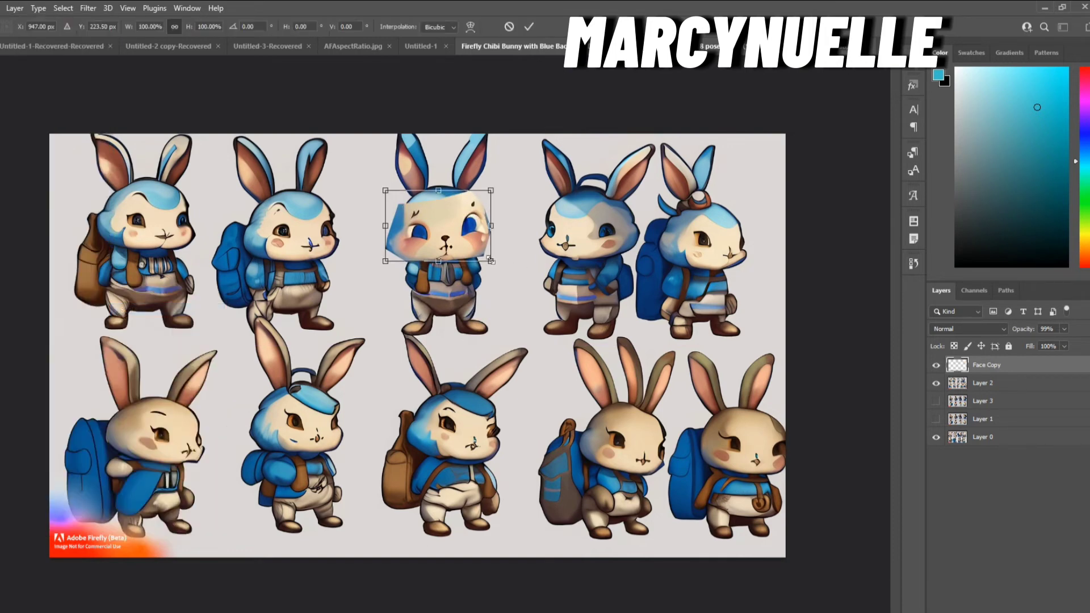
drag(492, 262, 462, 241)
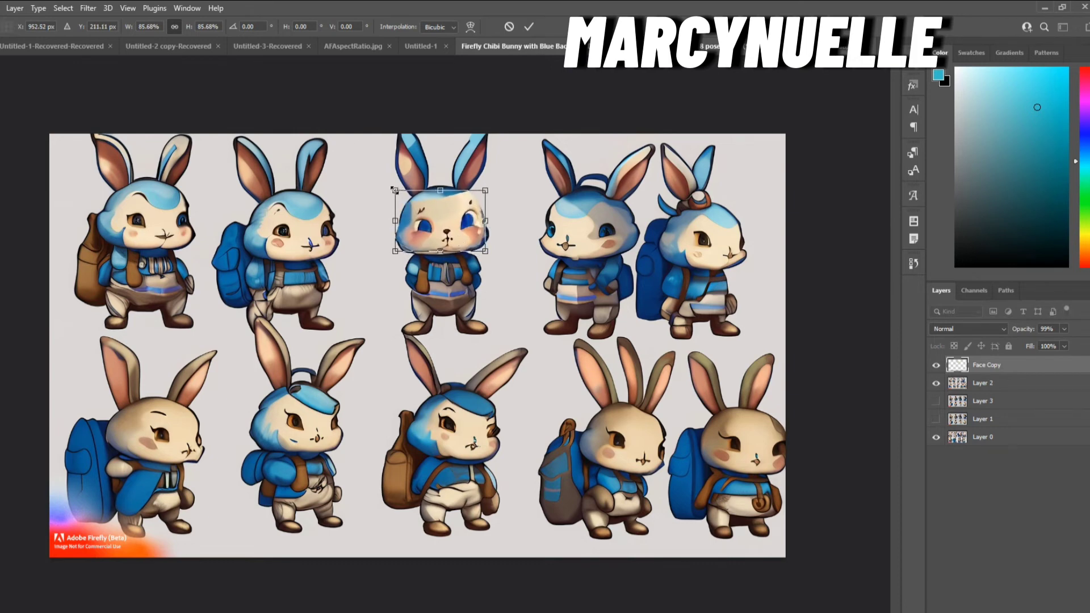
drag(395, 190, 395, 191)
key(Return)
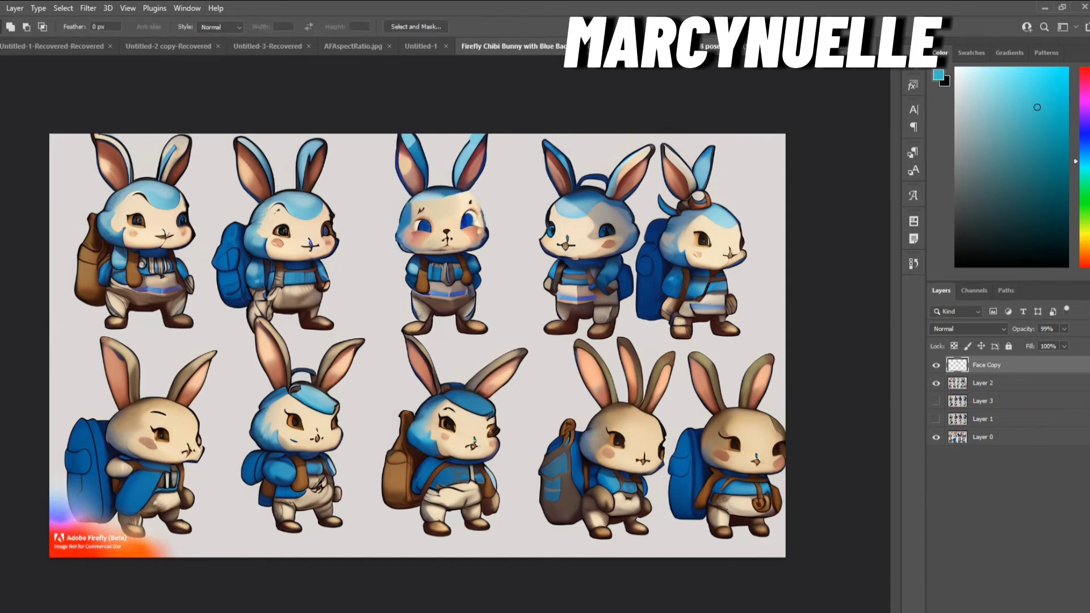
Step: Shrink the copied face slightly further from its upper-left corner to match the middle bunny's head outline
key(z)
drag(439, 194, 479, 212)
key(w)
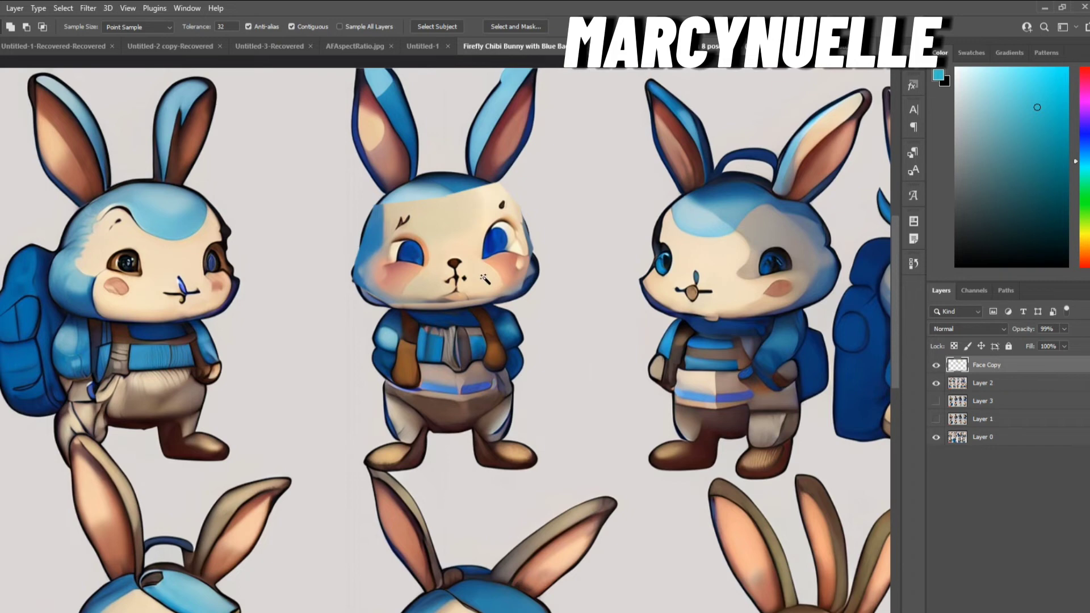
click(424, 186)
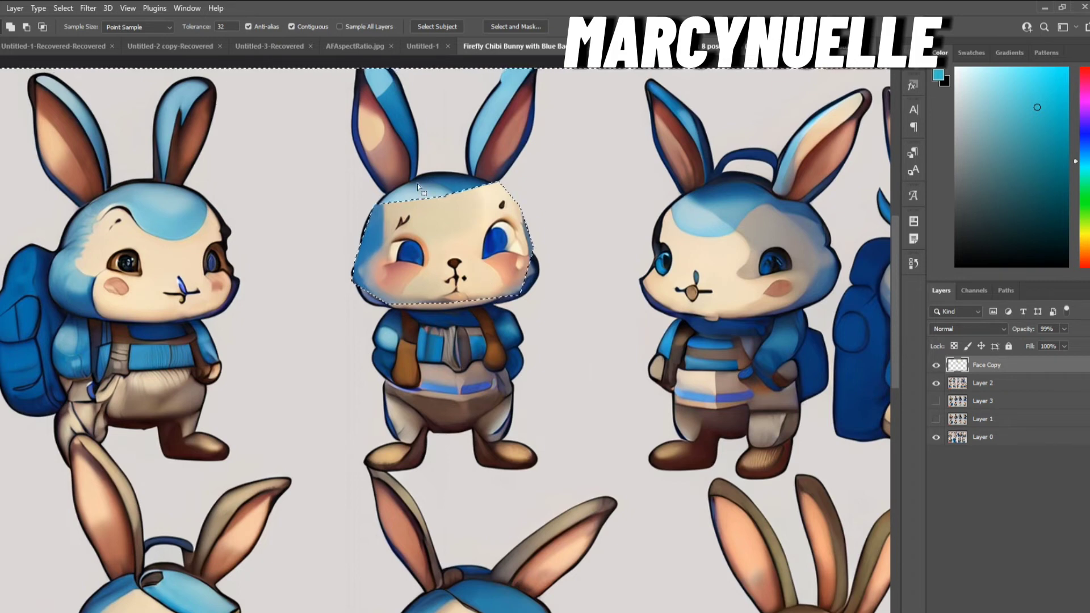
key(ctrl+t)
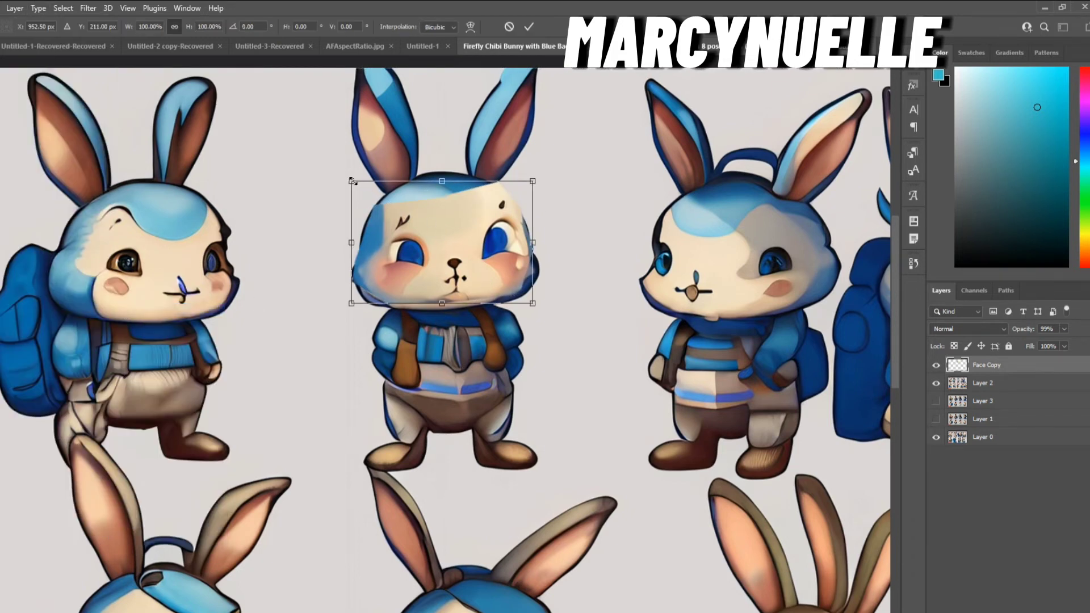
drag(351, 181, 356, 184)
key(Return)
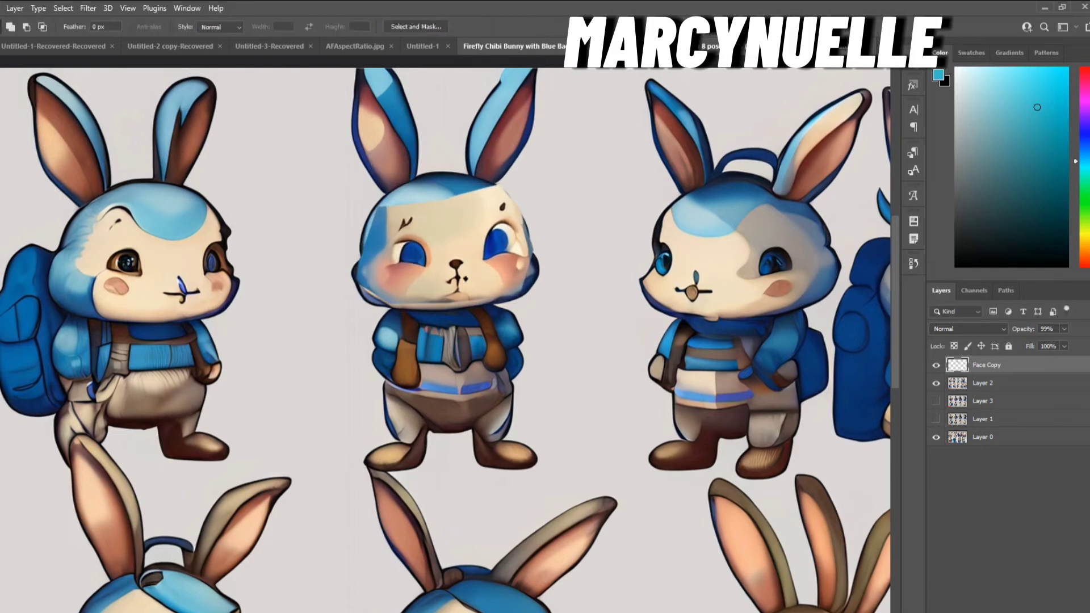
Step: Soften the copied face's edges by deleting a surrounding selection feathered by 6 pixels, and merge the face with Layer 2
key(w)
key(shift+F6)
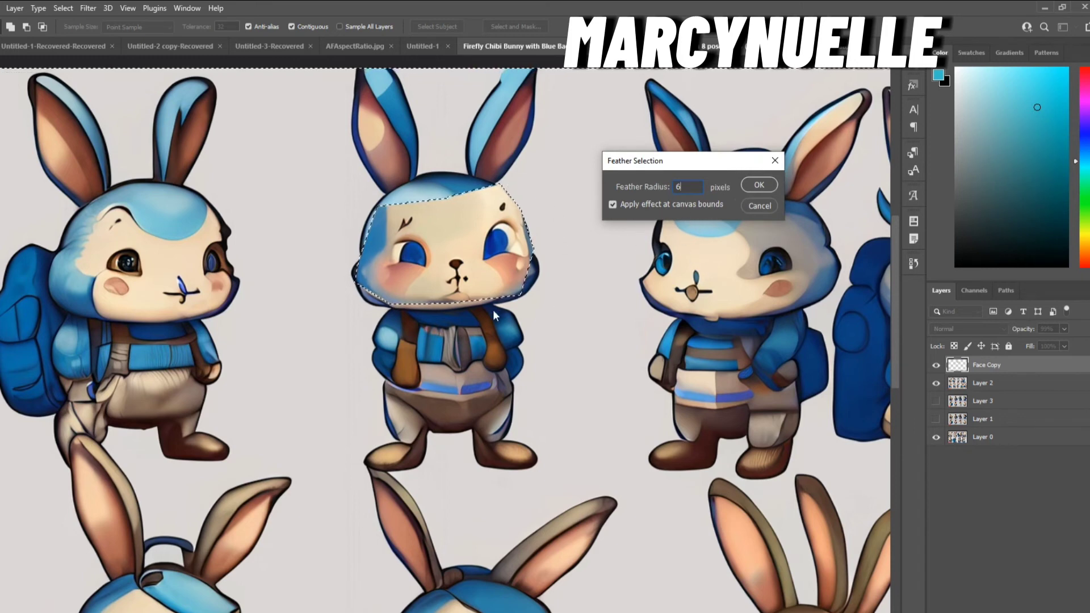
click(759, 185)
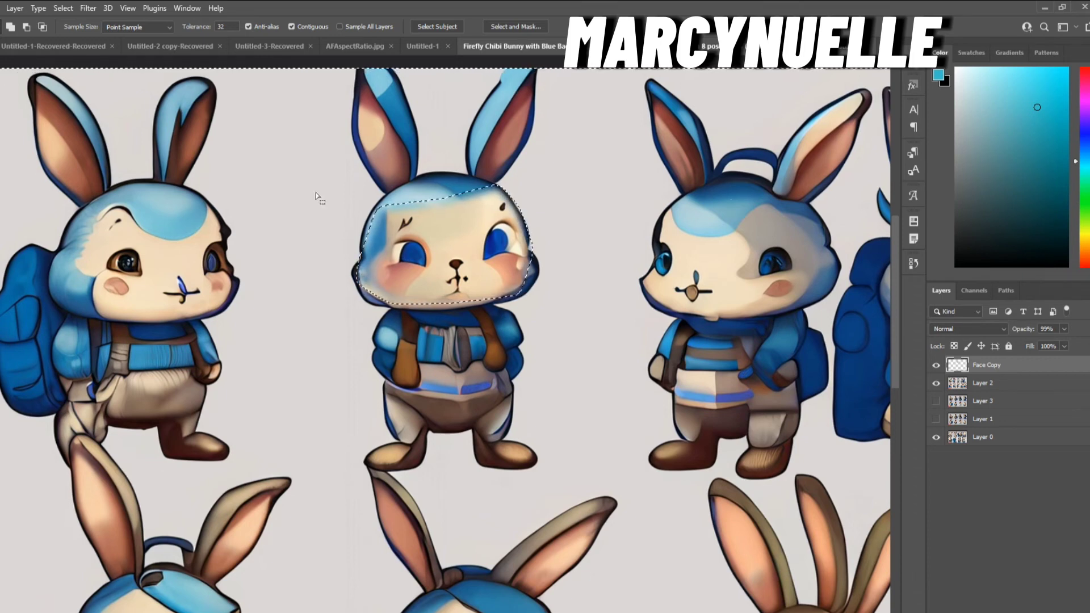
key(ctrl+d)
key(m)
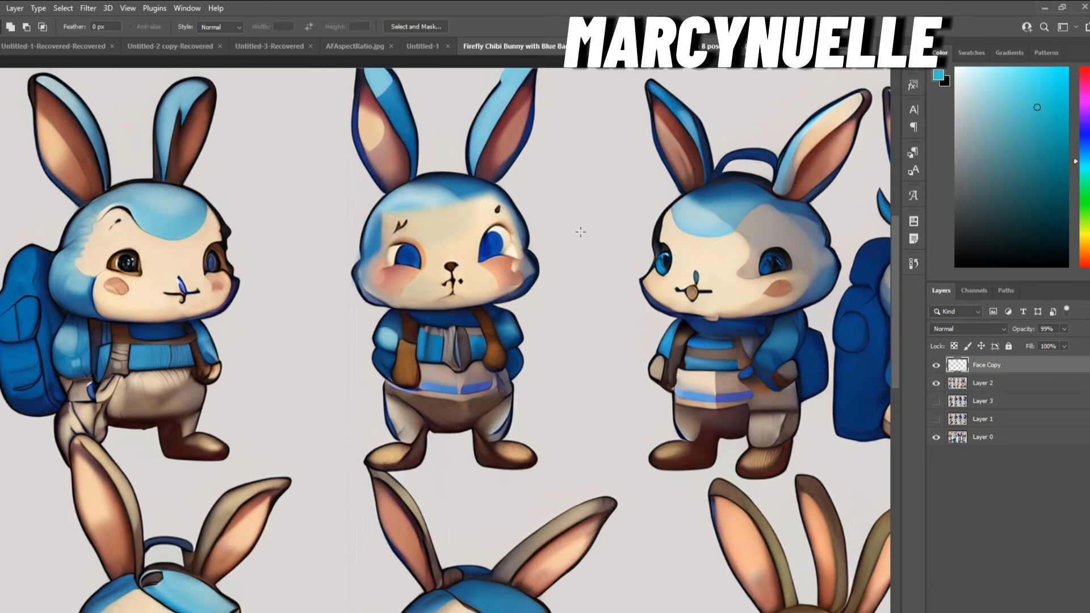
key(ctrl+e)
scroll(330, 358, up, 1)
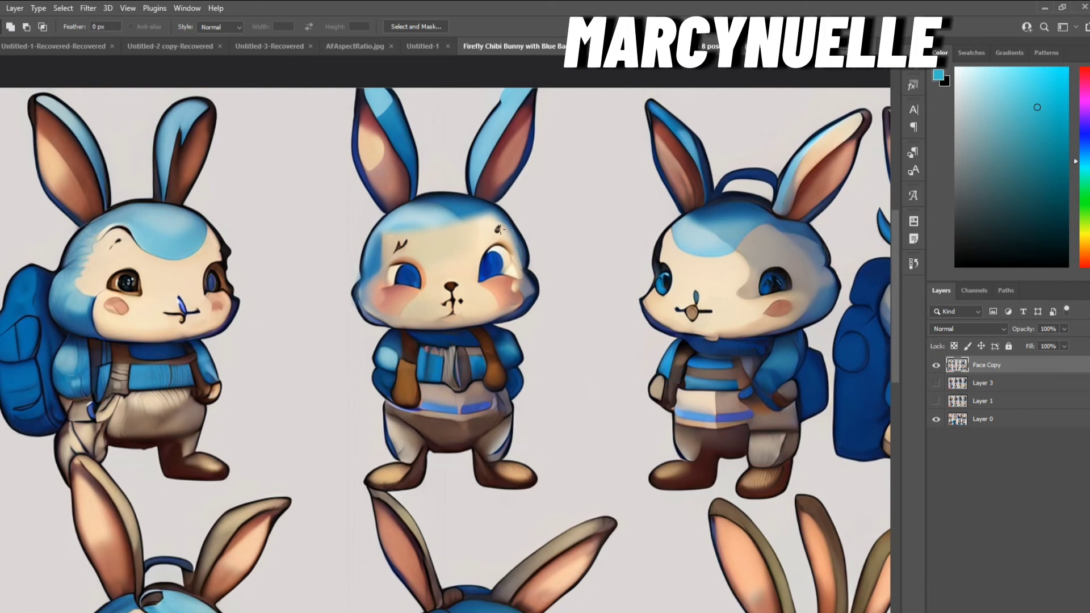
Step: Hide the Face Copy layer and place the middle bunny's copy on Layer 4 beside the reference sheet's upper-row fourth bunny
click(937, 366)
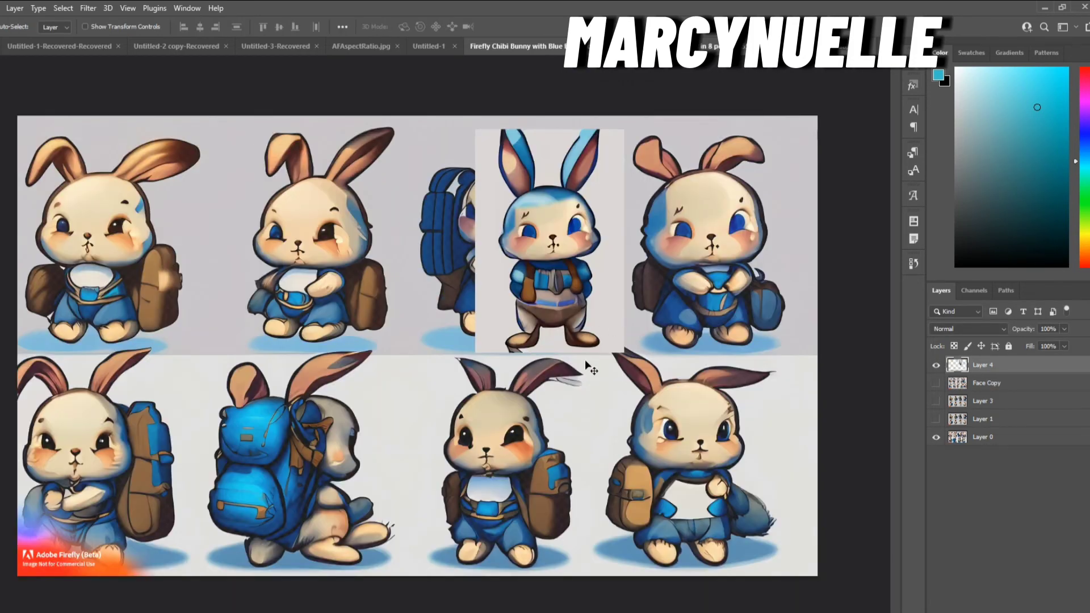
drag(542, 183, 541, 176)
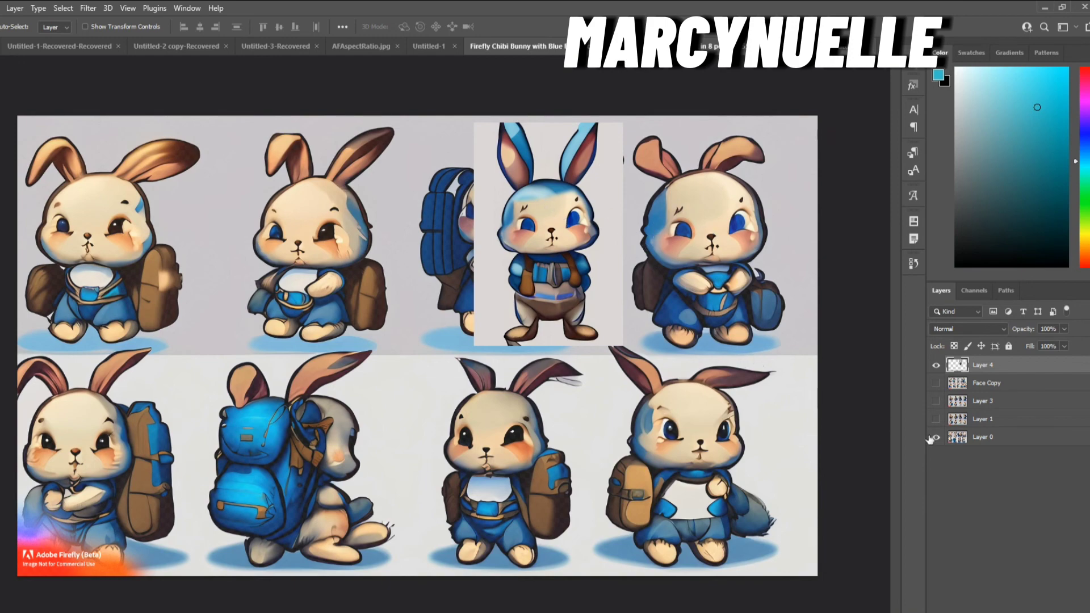
Step: Compare the full corrected sheet with the reference sheet by toggling the Face Copy and Layer 4 layers' visibility
click(936, 383)
click(936, 367)
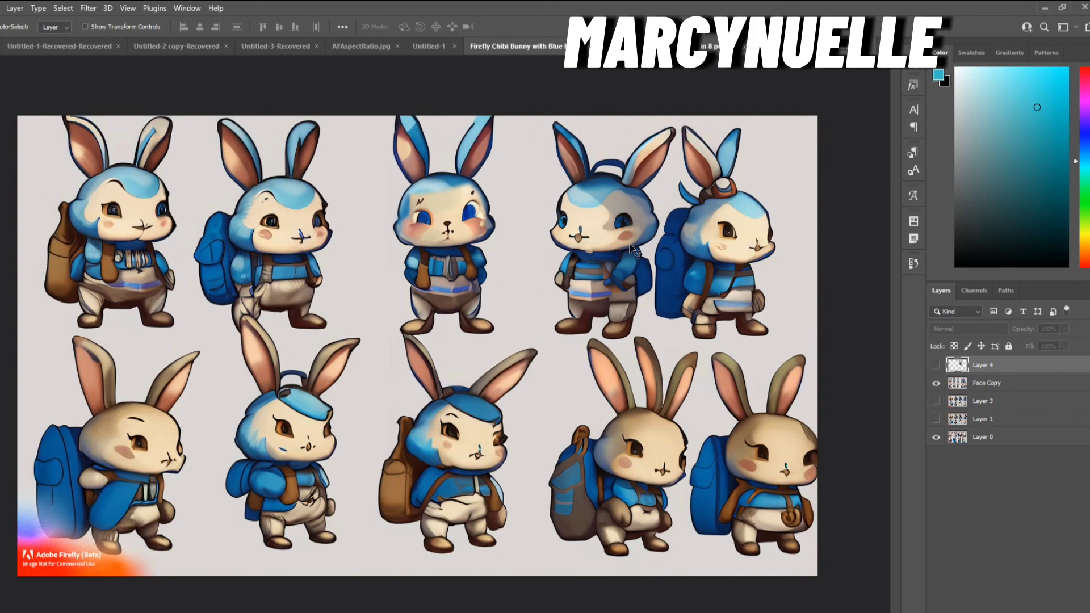
click(936, 382)
click(937, 365)
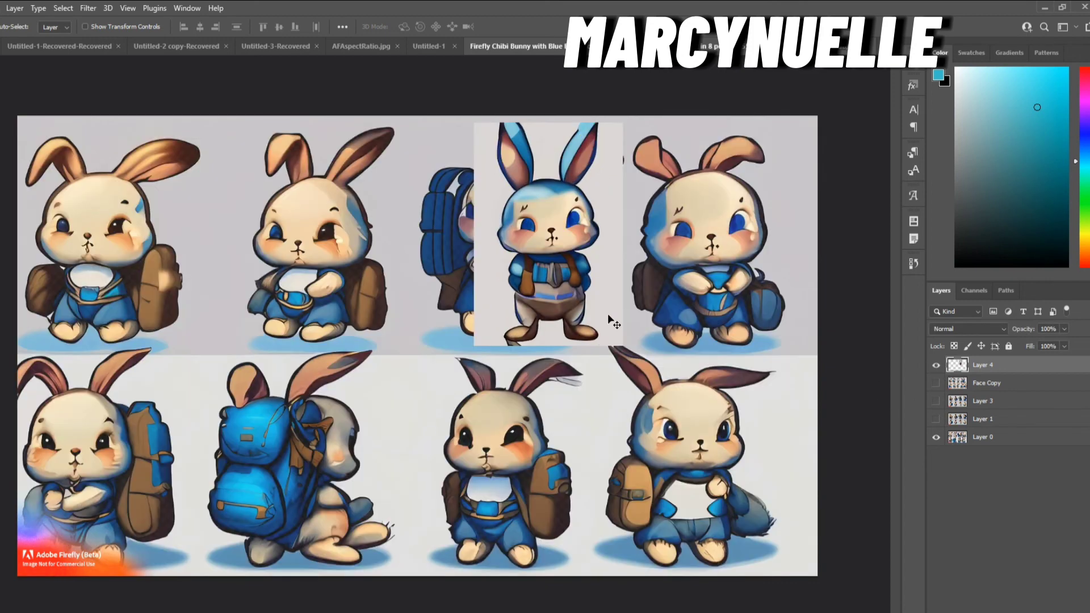